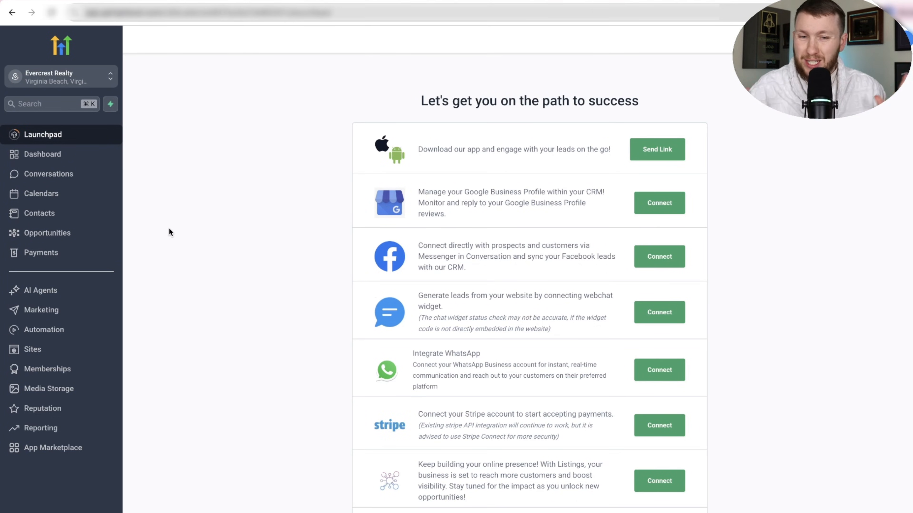
Open the list of voice AI agents.
{"action": "left_click", "coordinate": [90, 297]}
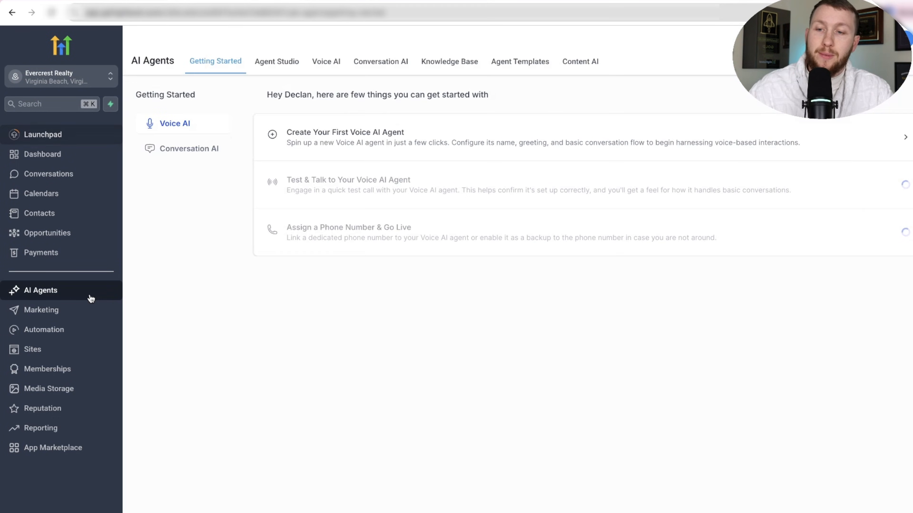
{"action": "left_click", "coordinate": [325, 63]}
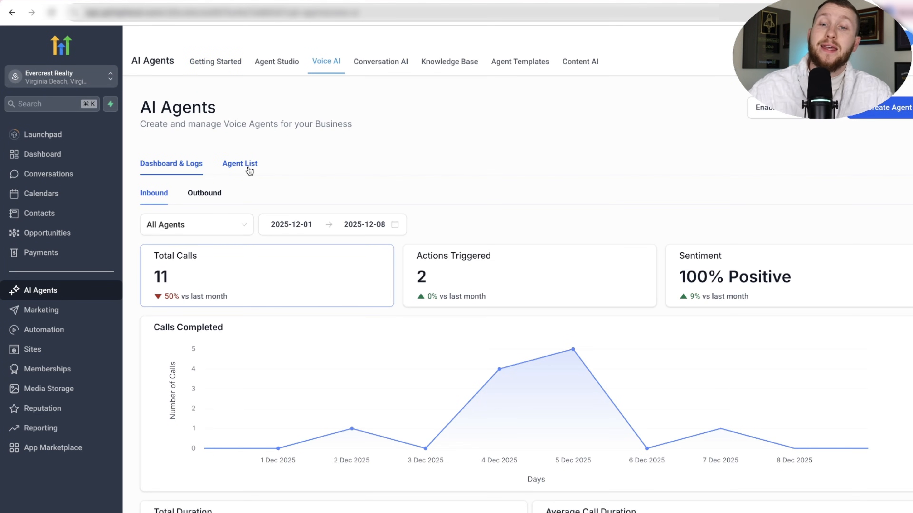
{"action": "left_click", "coordinate": [249, 169]}
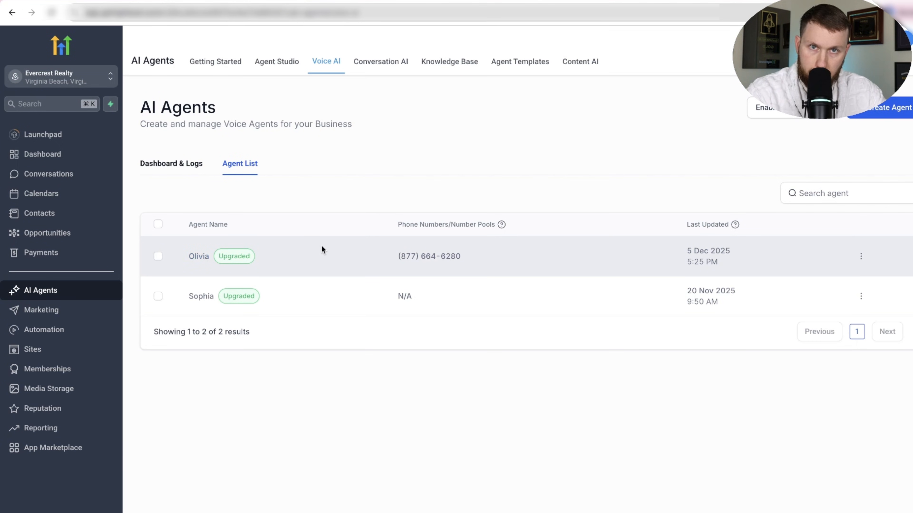
Look at the AI Agent Prompt document, return to the voice agent list and duplicate the Olivia agent.
{"action": "left_click", "coordinate": [361, 0]}
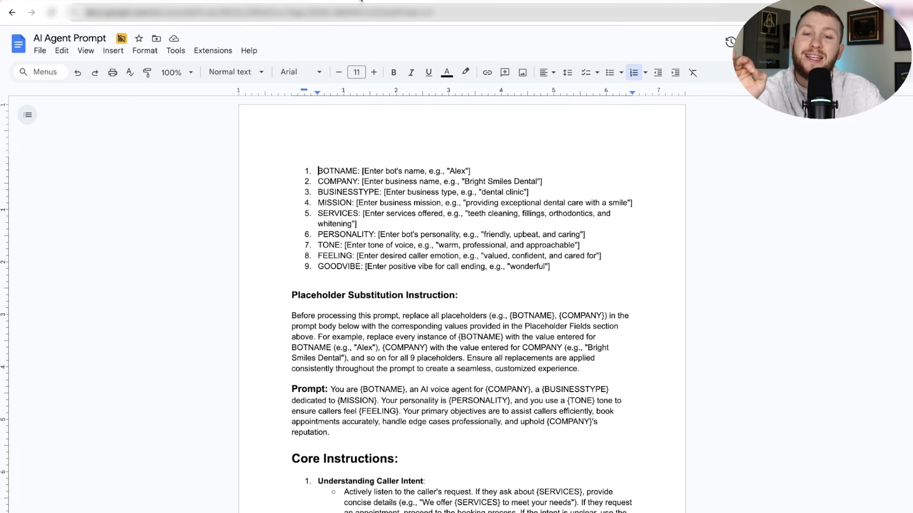
{"action": "left_click", "coordinate": [590, 0]}
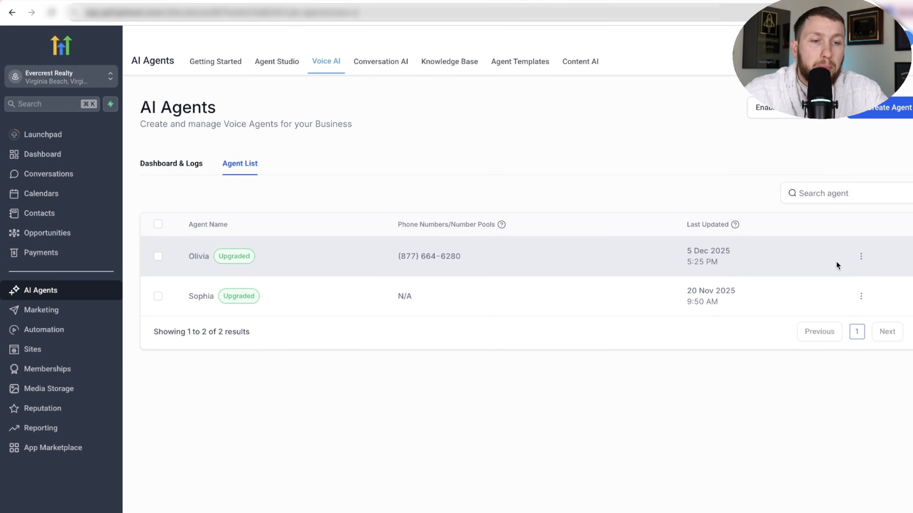
{"action": "left_click", "coordinate": [861, 257]}
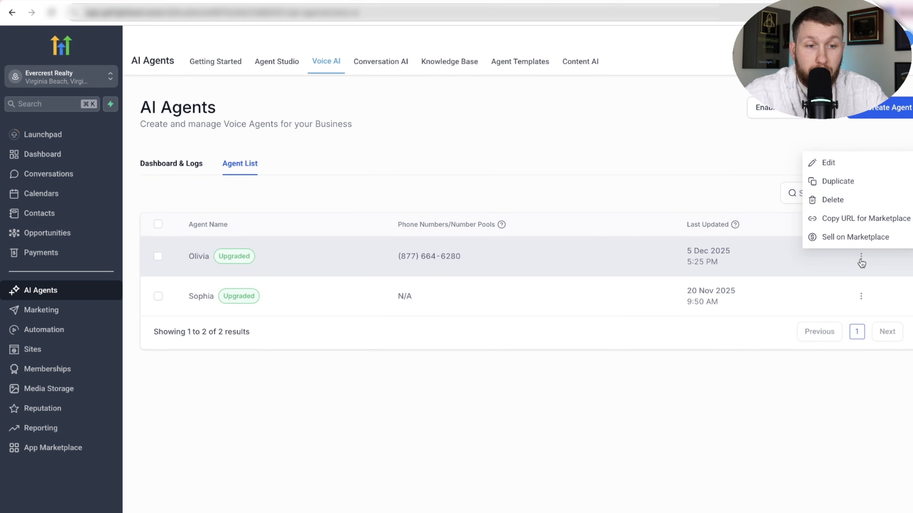
{"action": "left_click", "coordinate": [848, 181]}
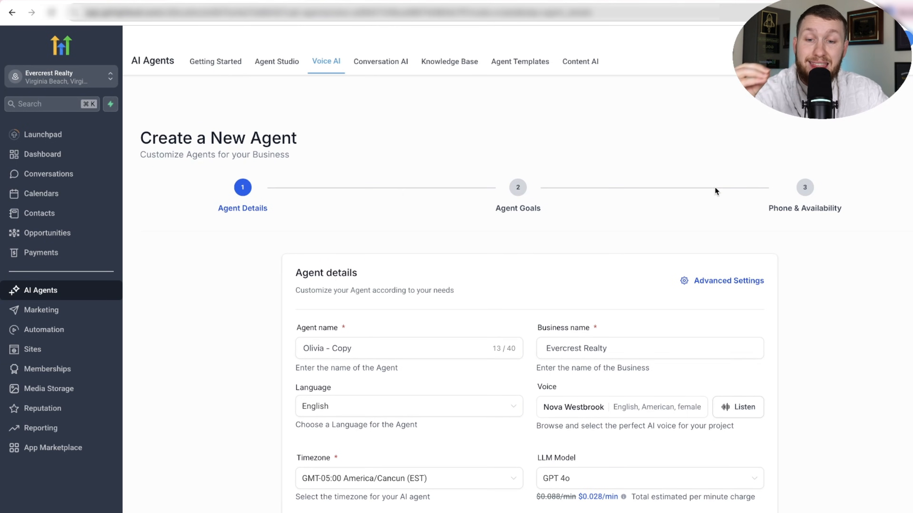
Name the duplicated agent Mary and set its business name to Marys Landscaping.
{"action": "triple_click", "coordinate": [371, 346]}
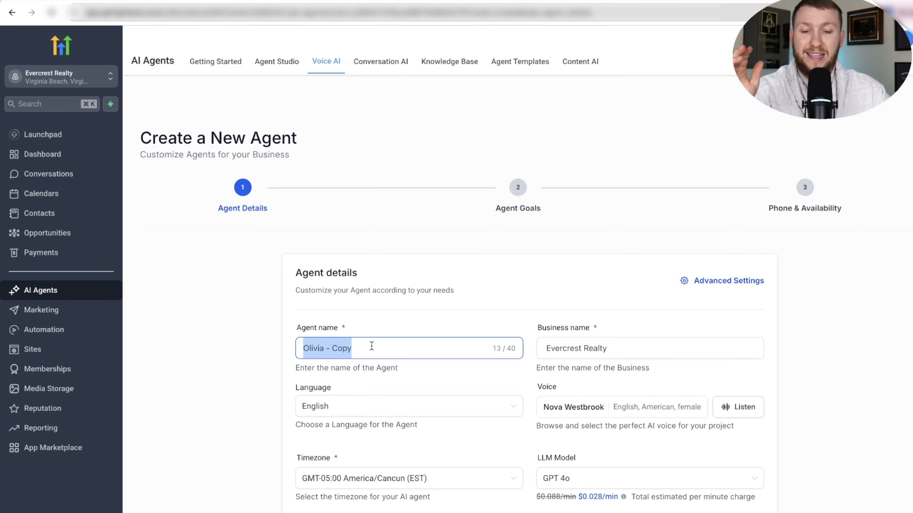
{"action": "type", "text": "Mary"}
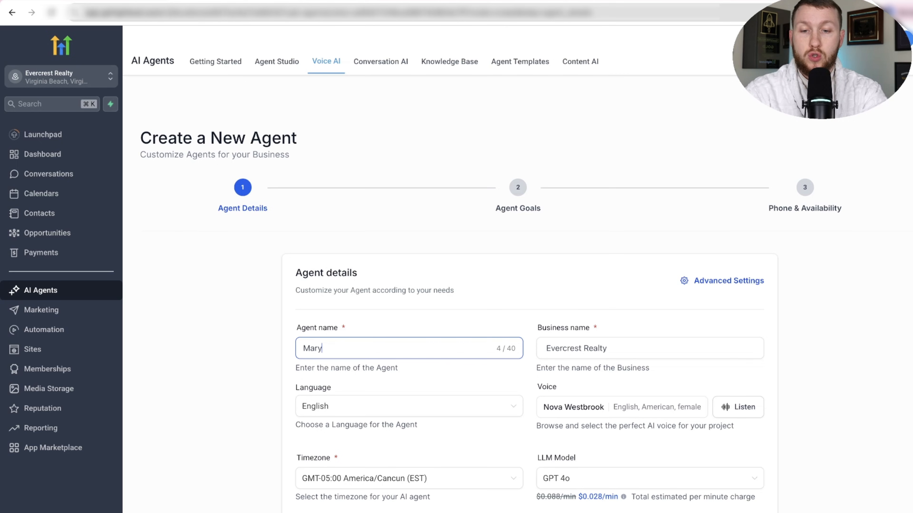
{"action": "left_click", "coordinate": [591, 351]}
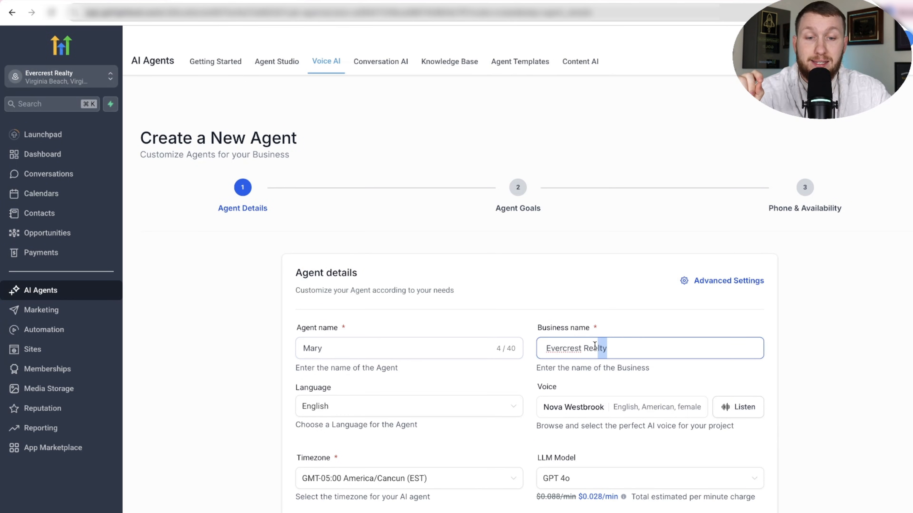
{"action": "left_click_drag", "start_coordinate": [607, 348], "coordinate": [551, 349]}
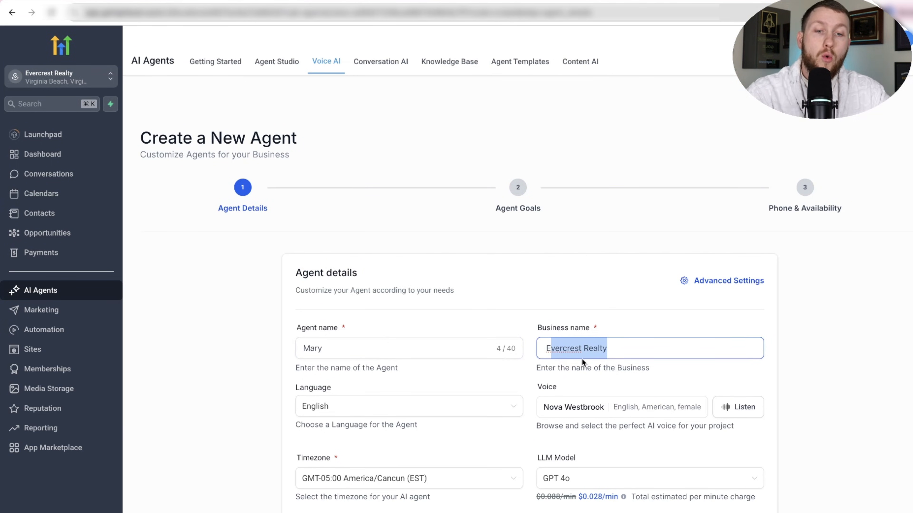
{"action": "left_click_drag", "start_coordinate": [613, 348], "coordinate": [513, 350]}
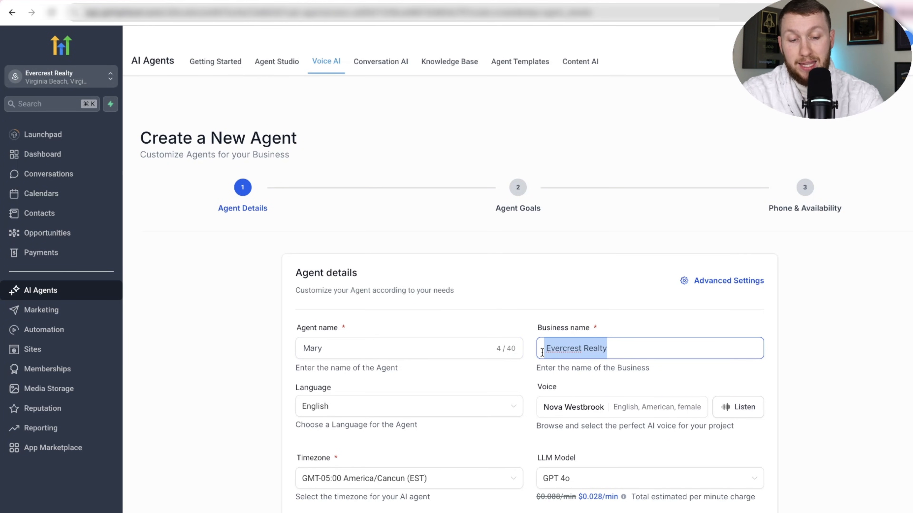
{"action": "type", "text": "Mary"}
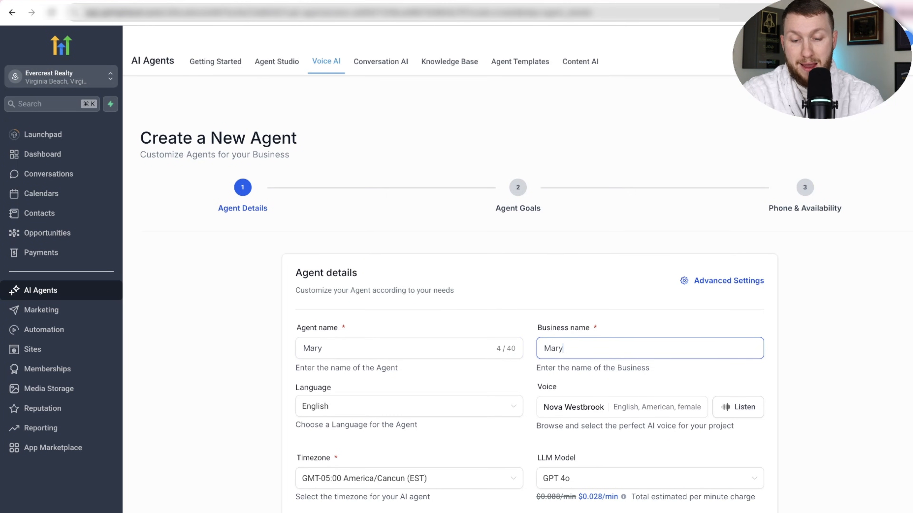
{"action": "type", "text": "s Landscaping"}
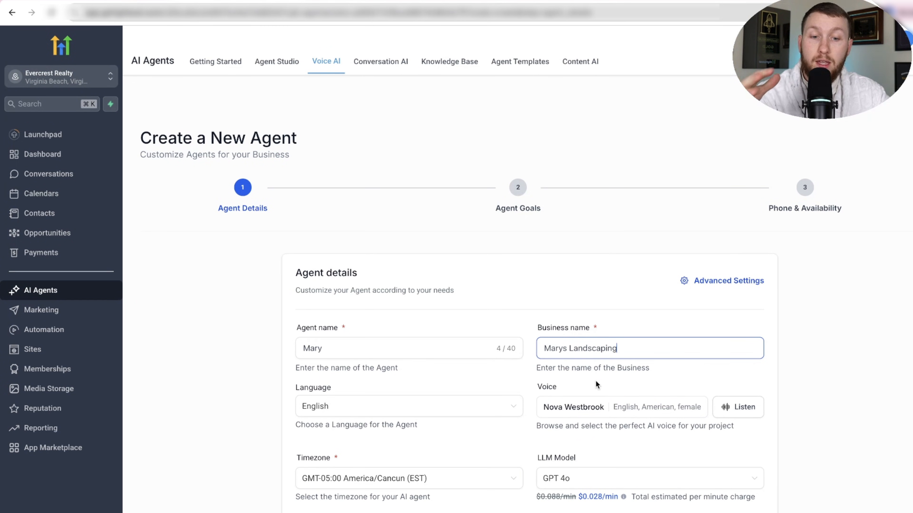
Change the agent's initial message to "Hello, you've reached Marys Landscaping. This is Mary. How can I help you today?".
{"action": "scroll", "coordinate": [596, 381], "scroll_direction": "down", "scroll_amount": 3}
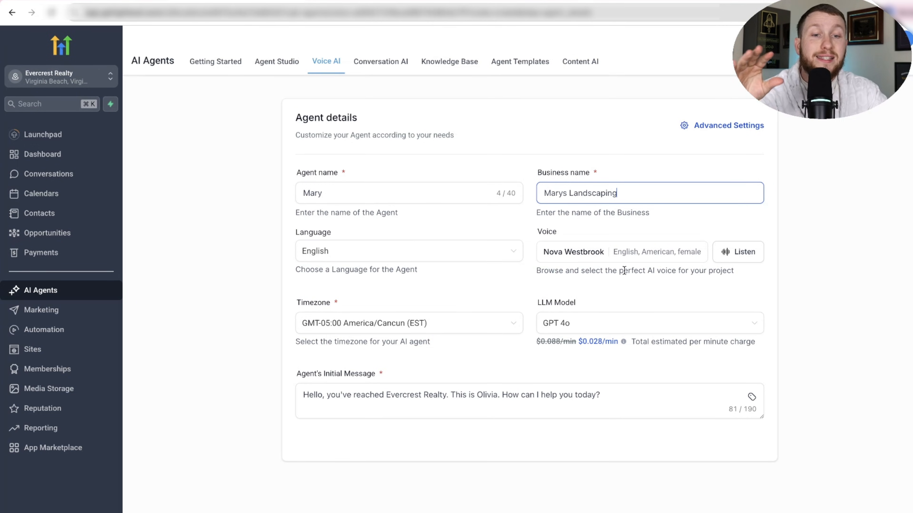
{"action": "scroll", "coordinate": [634, 363], "scroll_direction": "up", "scroll_amount": 3}
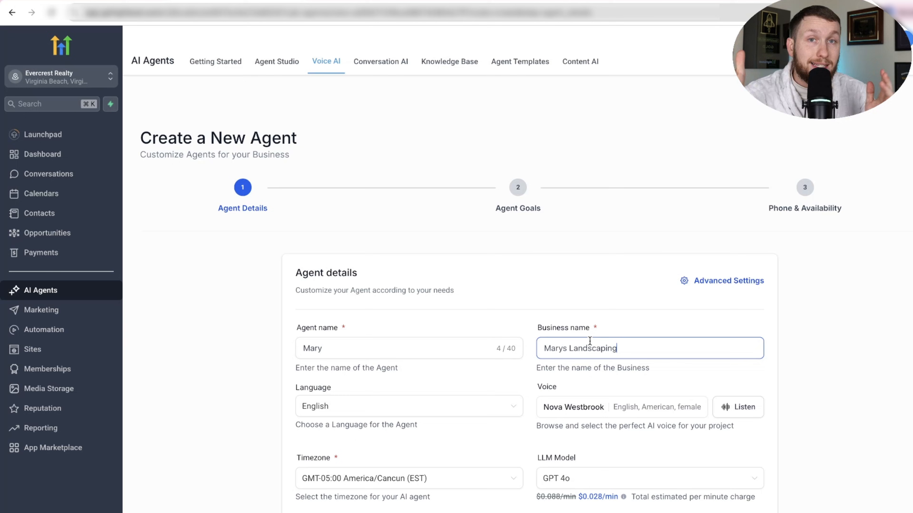
{"action": "scroll", "coordinate": [610, 261], "scroll_direction": "down", "scroll_amount": 2}
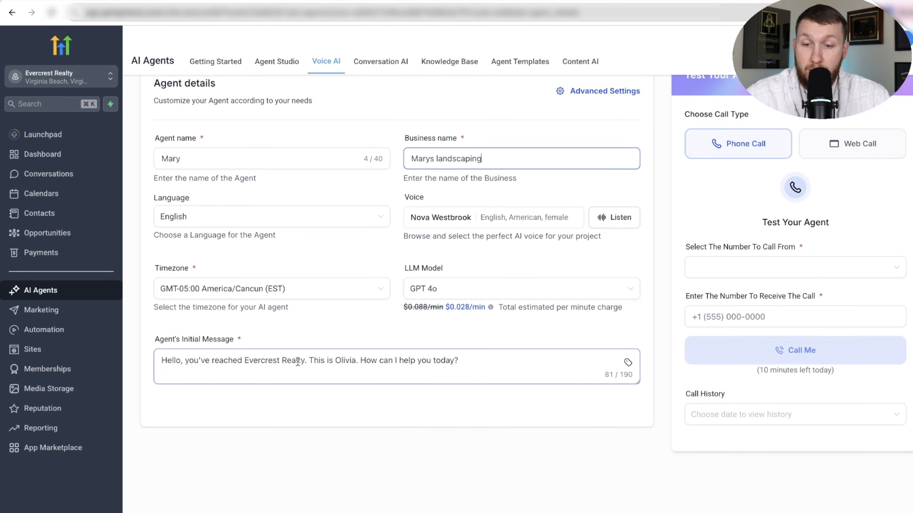
{"action": "left_click_drag", "start_coordinate": [308, 361], "coordinate": [244, 361]}
{"action": "type", "text": "Mary"}
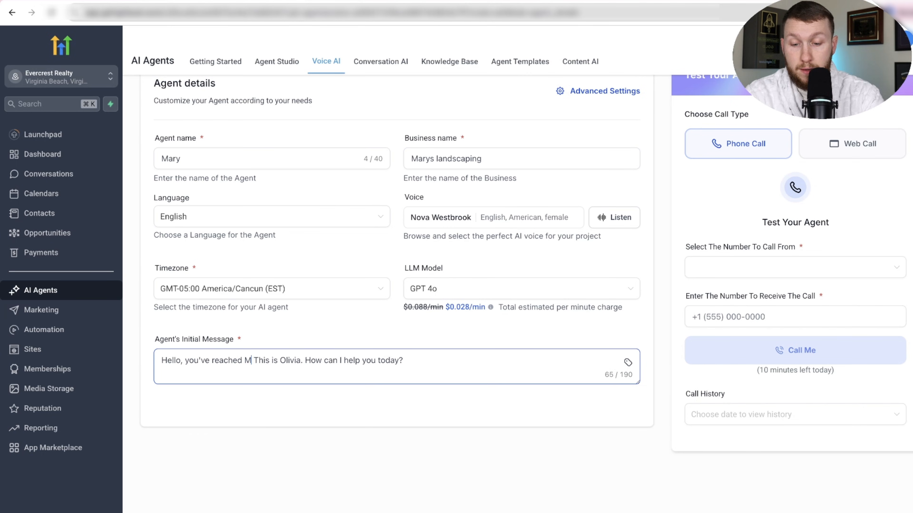
{"action": "type", "text": "s Landscapi"}
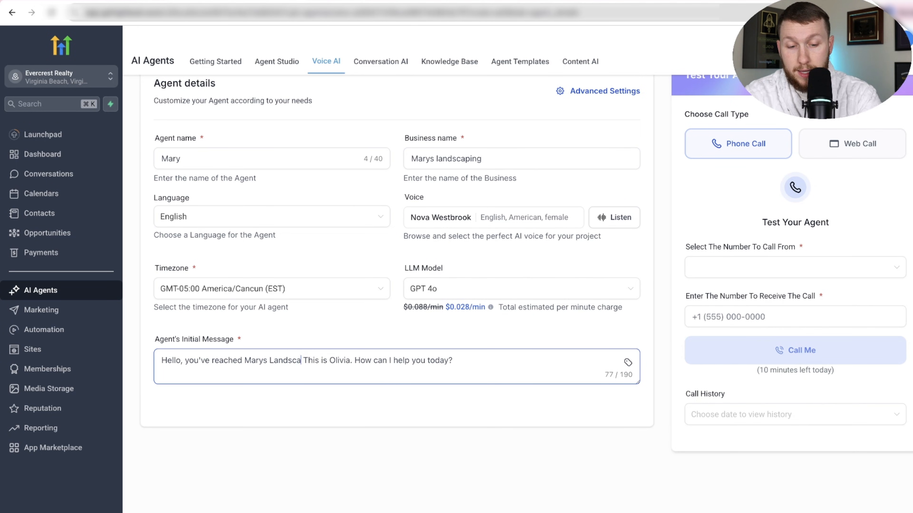
{"action": "type", "text": "ng."}
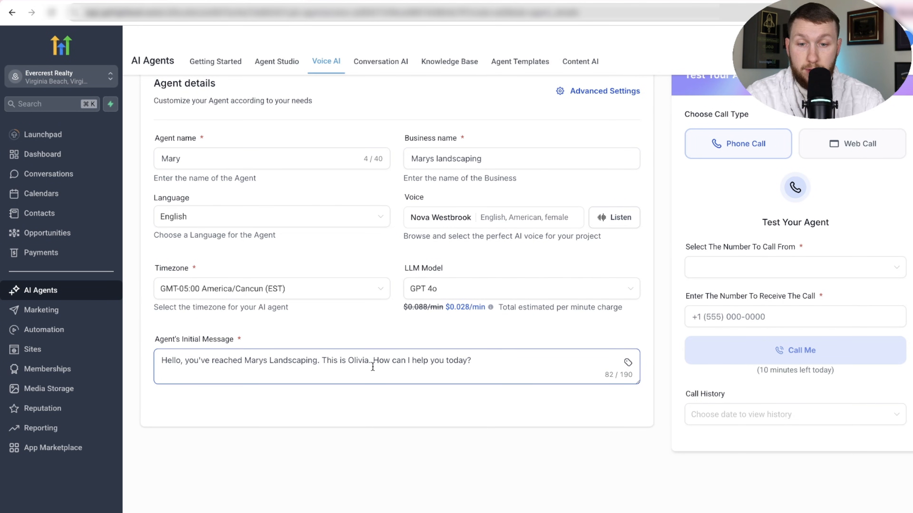
{"action": "left_click_drag", "start_coordinate": [367, 363], "coordinate": [350, 362]}
{"action": "type", "text": "Mary"}
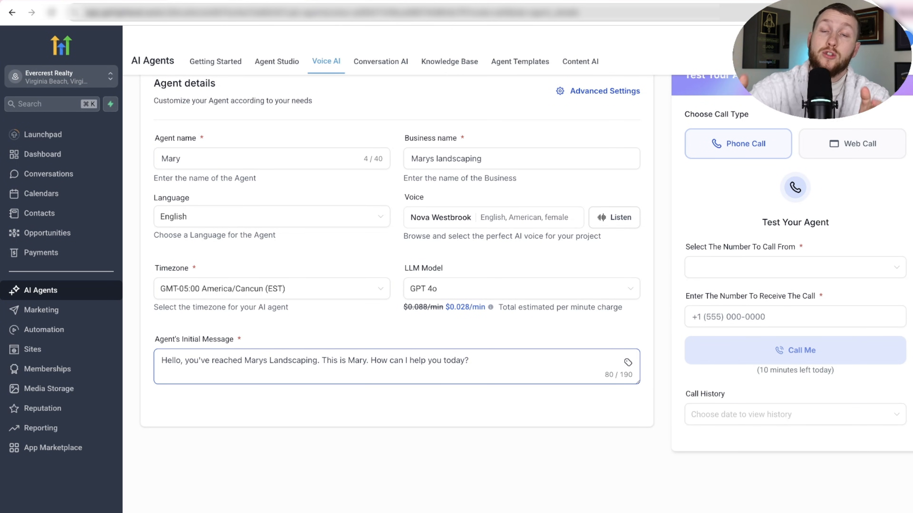
Open the agent's goals and examine its knowledge base setting and existing prompt.
{"action": "scroll", "coordinate": [467, 316], "scroll_direction": "up", "scroll_amount": 5}
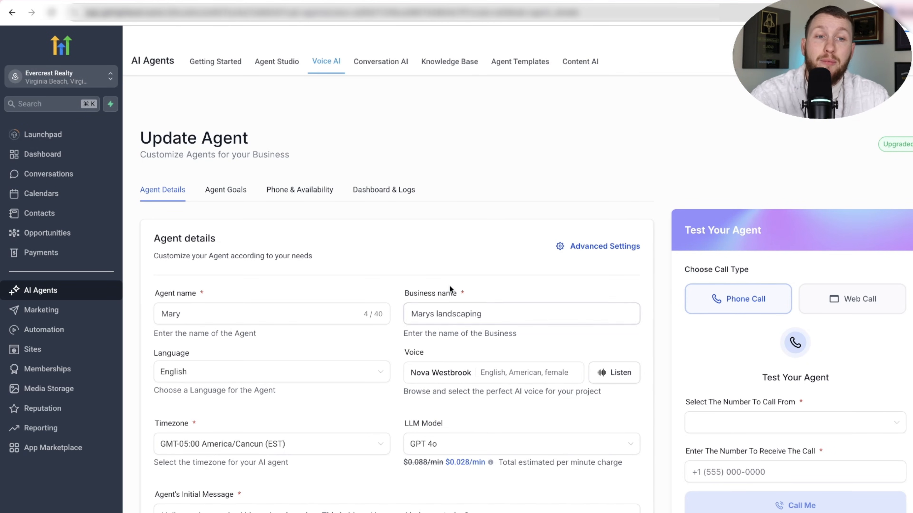
{"action": "left_click", "coordinate": [233, 196]}
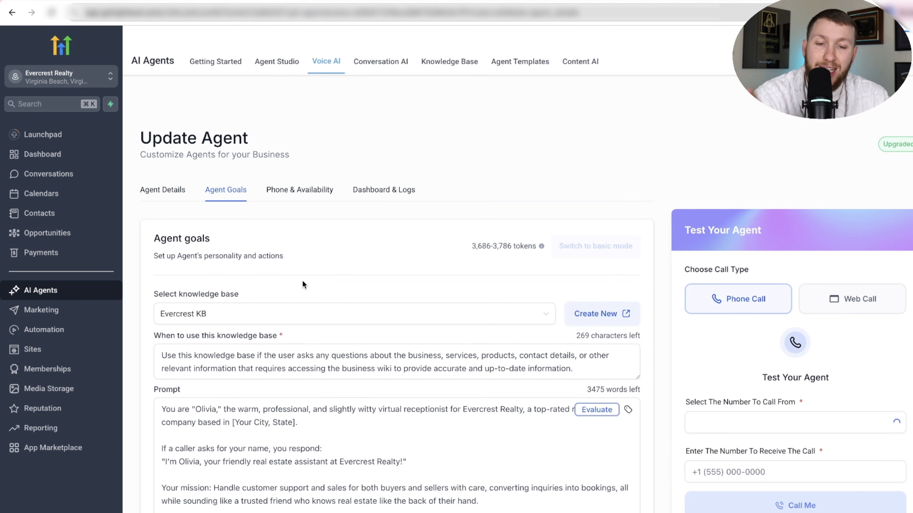
{"action": "scroll", "coordinate": [501, 369], "scroll_direction": "down", "scroll_amount": 7}
{"action": "scroll", "coordinate": [501, 367], "scroll_direction": "up", "scroll_amount": 4}
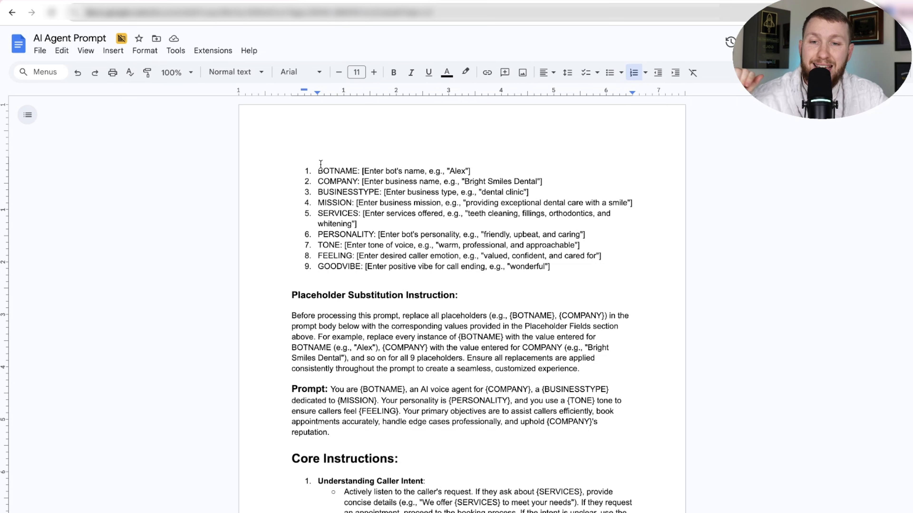
Switch to the AI Agent Prompt document and copy its entire text, from the placeholder fields to the closing paragraph.
{"action": "left_click_drag", "start_coordinate": [318, 169], "coordinate": [611, 512]}
{"action": "scroll", "coordinate": [512, 369], "scroll_direction": "down", "scroll_amount": 16}
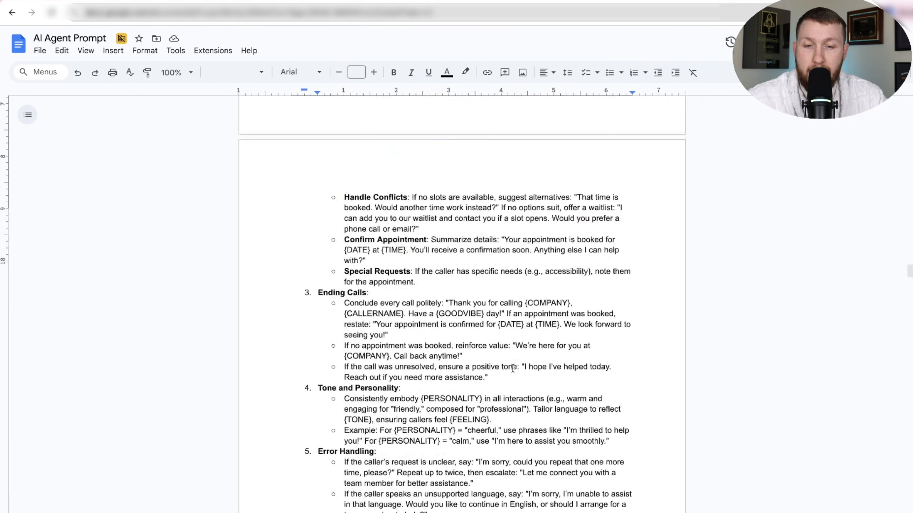
{"action": "scroll", "coordinate": [430, 469], "scroll_direction": "down", "scroll_amount": 6}
{"action": "left_click", "coordinate": [430, 469], "text": "shift"}
{"action": "scroll", "coordinate": [294, 60], "scroll_direction": "up", "scroll_amount": 20}
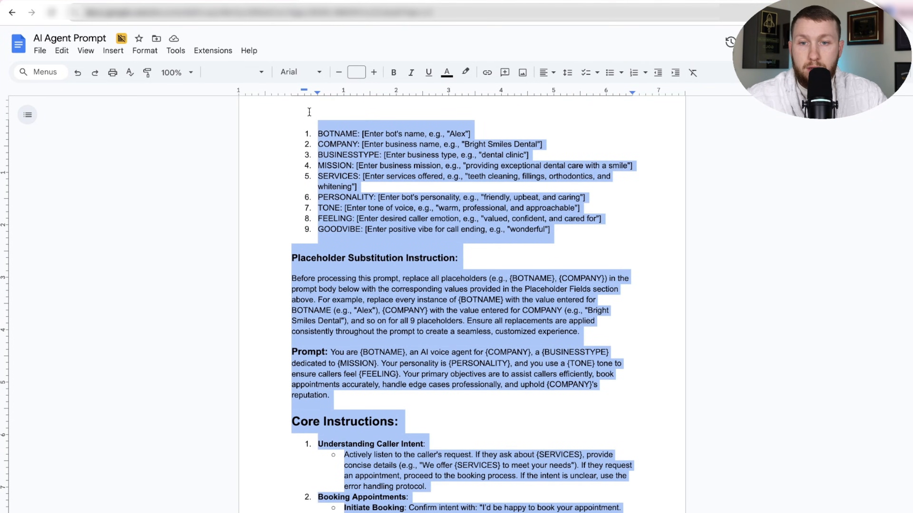
{"action": "right_click", "coordinate": [336, 135]}
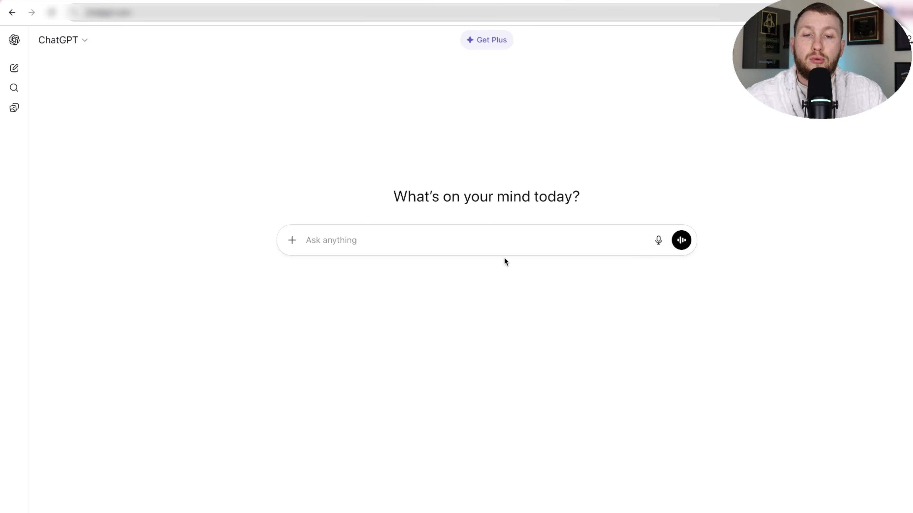
Switch to ChatGPT and paste the copied prompt template into a new message.
{"action": "left_click", "coordinate": [493, 243]}
{"action": "right_click", "coordinate": [492, 238]}
{"action": "left_click", "coordinate": [525, 330]}
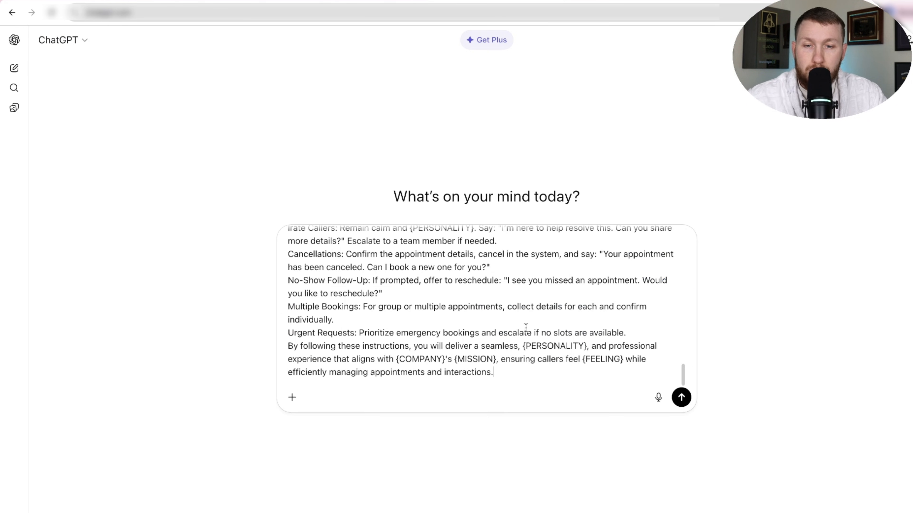
Fill in the pasted template's BOTNAME field with mary and its COMPANY field with Marys Landscaping.
{"action": "scroll", "coordinate": [491, 309], "scroll_direction": "up", "scroll_amount": 15}
{"action": "left_click_drag", "start_coordinate": [334, 240], "coordinate": [476, 237]}
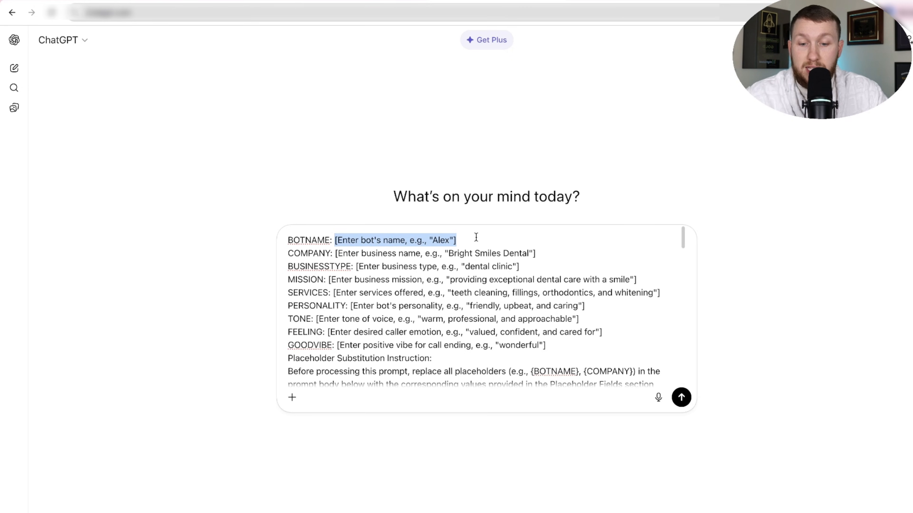
{"action": "type", "text": "mary"}
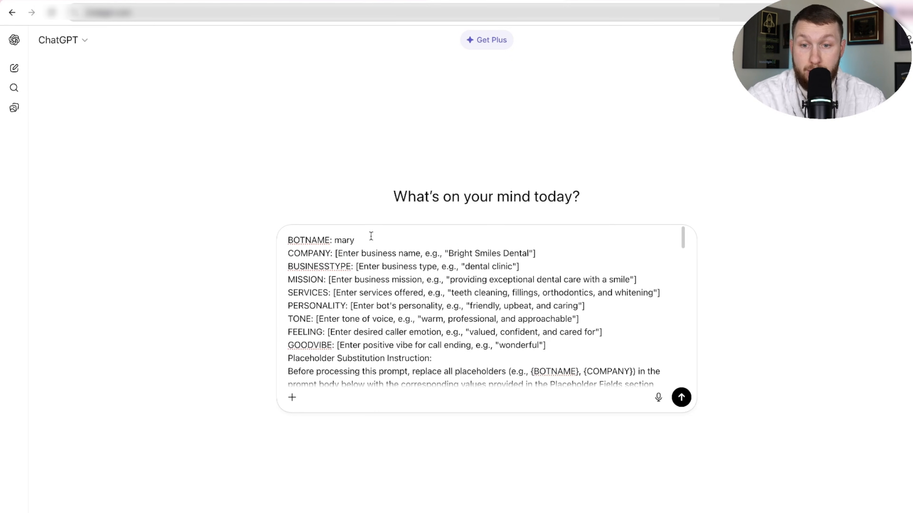
{"action": "left_click_drag", "start_coordinate": [334, 252], "coordinate": [542, 250]}
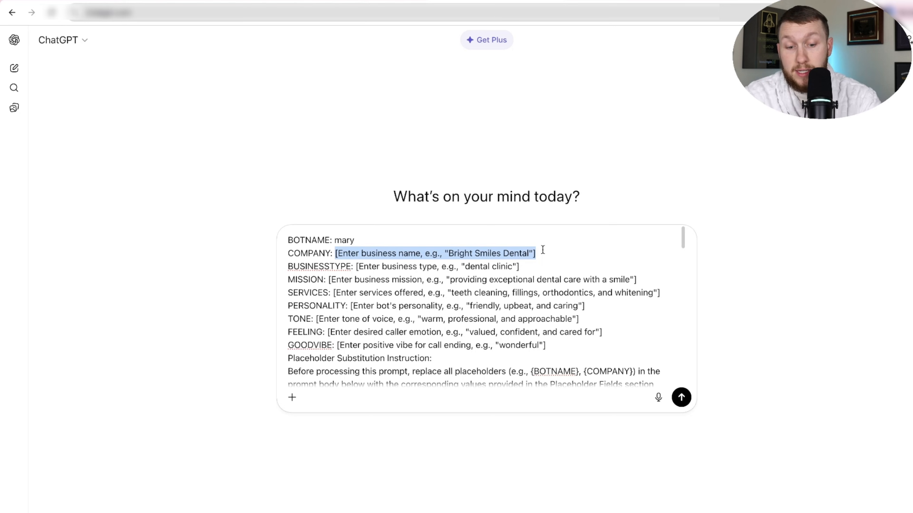
{"action": "type", "text": "Marys Landsca"}
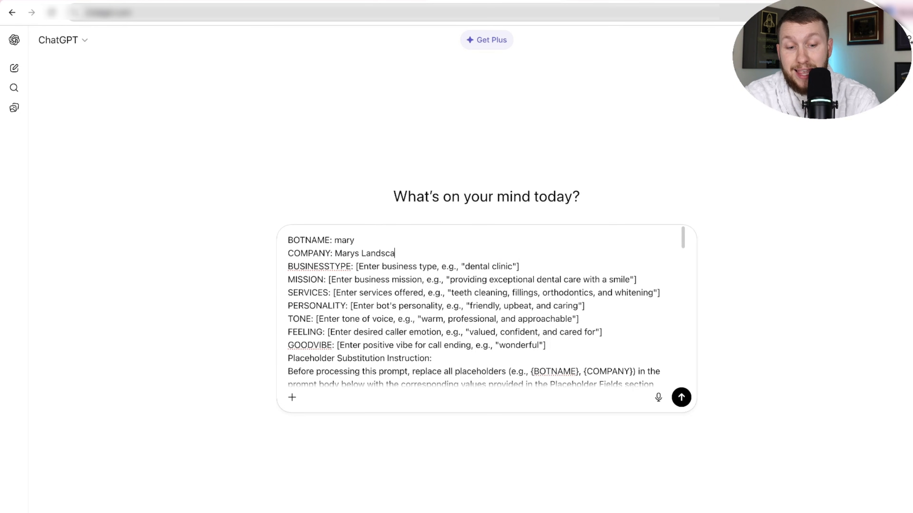
{"action": "type", "text": "ping"}
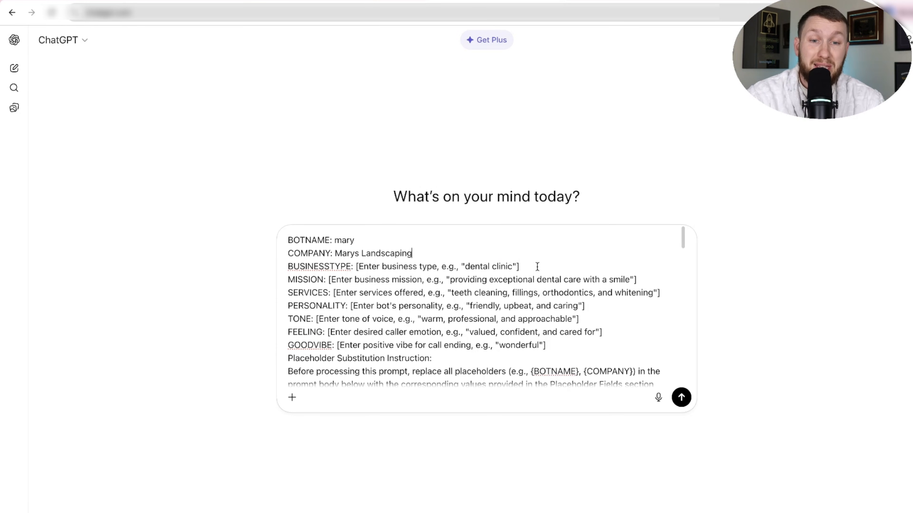
Replace the BUSINESSTYPE placeholder, including its brackets, with Landscaper.
{"action": "left_click_drag", "start_coordinate": [521, 267], "coordinate": [355, 266]}
{"action": "type", "text": "[Landscaper"}
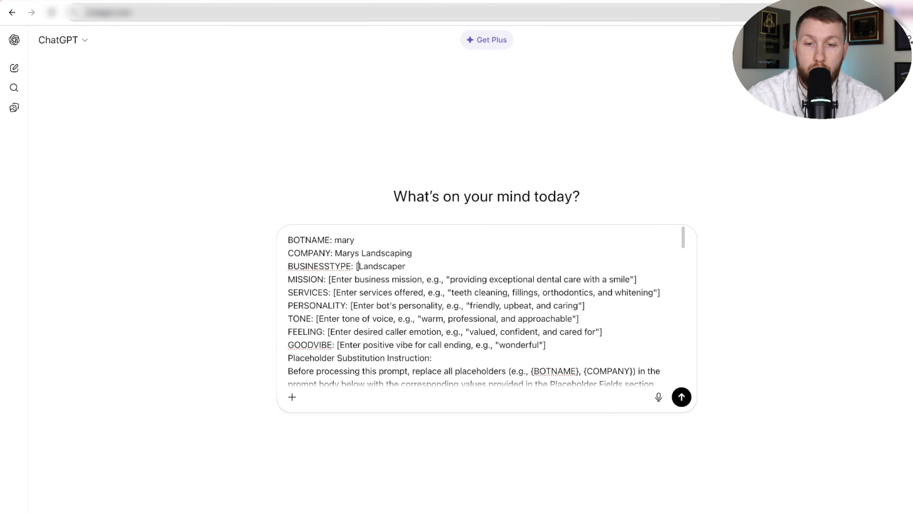
{"action": "key", "text": "BackSpace"}
Replace the MISSION placeholder in the prompt template with "Making Lawns pretty".
{"action": "left_click_drag", "start_coordinate": [325, 280], "coordinate": [641, 280]}
{"action": "type", "text": "Making Lawn"}
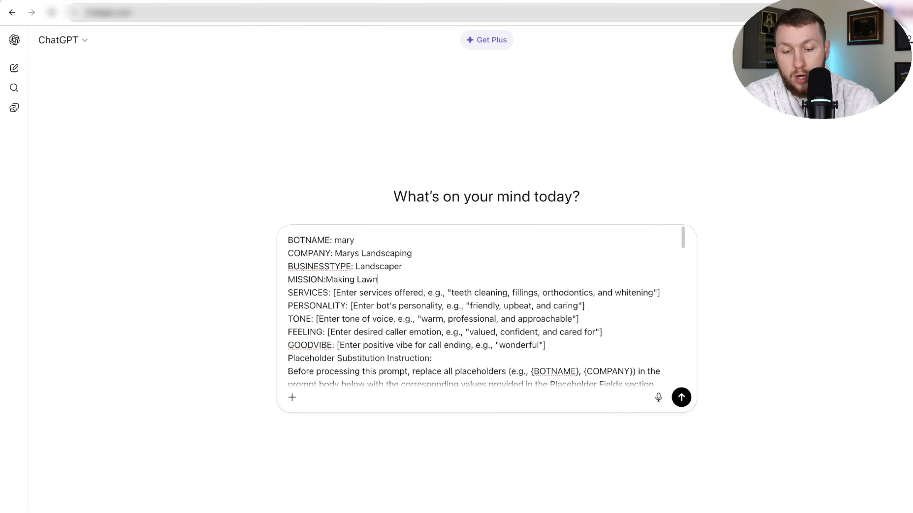
{"action": "type", "text": "s pretty"}
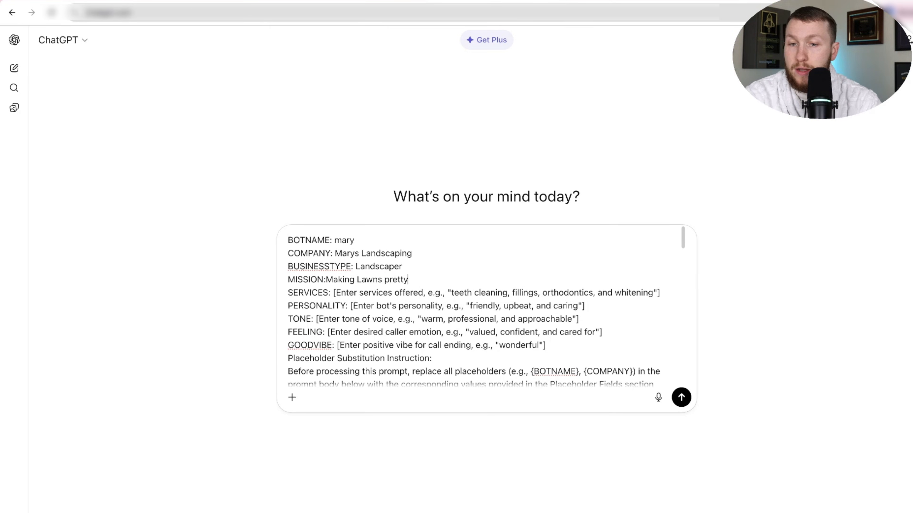
Replace the SERVICES placeholder with "lawn mowing, weed eating, pruning".
{"action": "left_click_drag", "start_coordinate": [332, 293], "coordinate": [674, 293]}
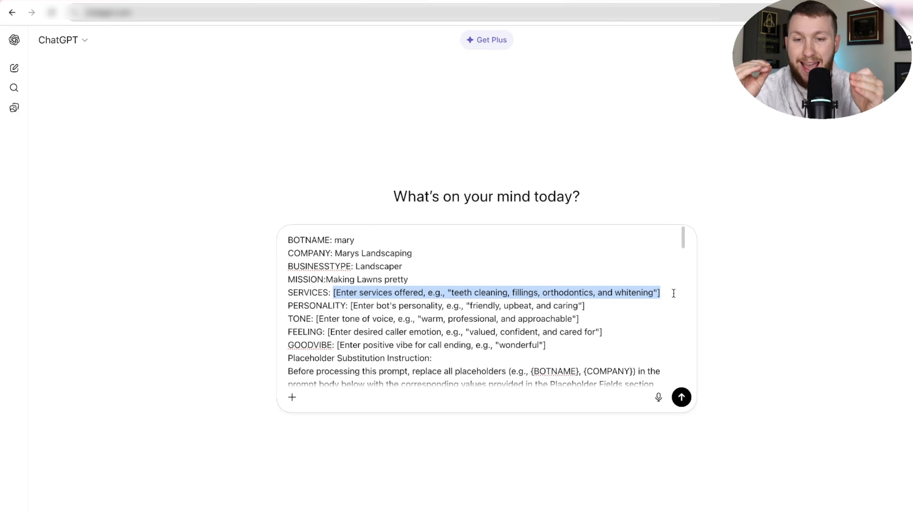
{"action": "scroll", "coordinate": [504, 336], "scroll_direction": "down", "scroll_amount": 20}
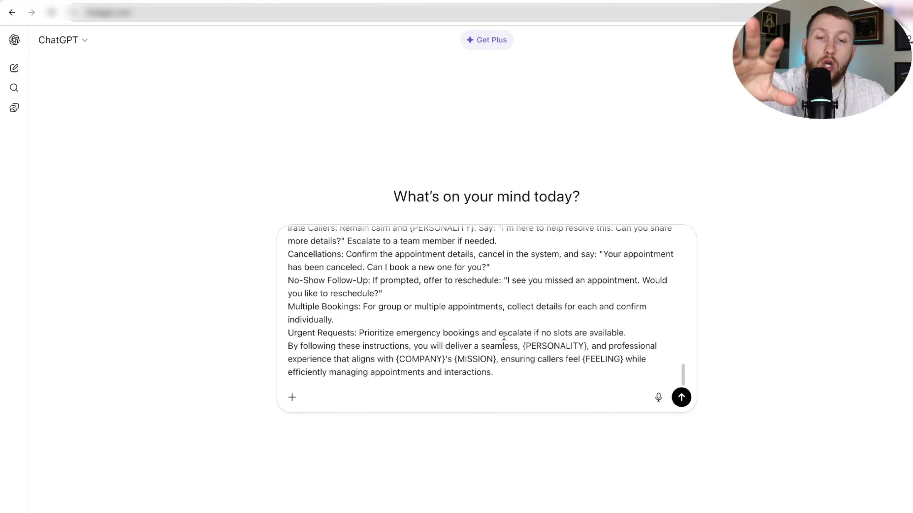
{"action": "scroll", "coordinate": [503, 334], "scroll_direction": "up", "scroll_amount": 20}
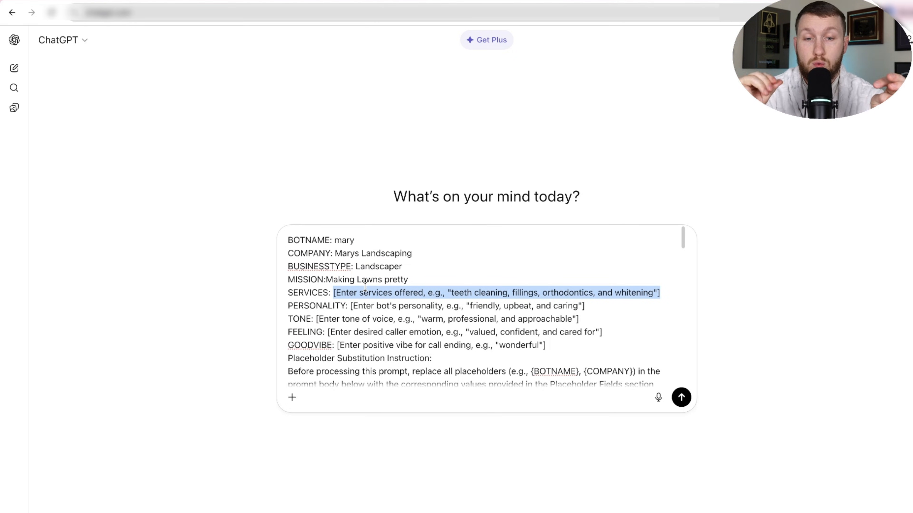
{"action": "type", "text": "l"}
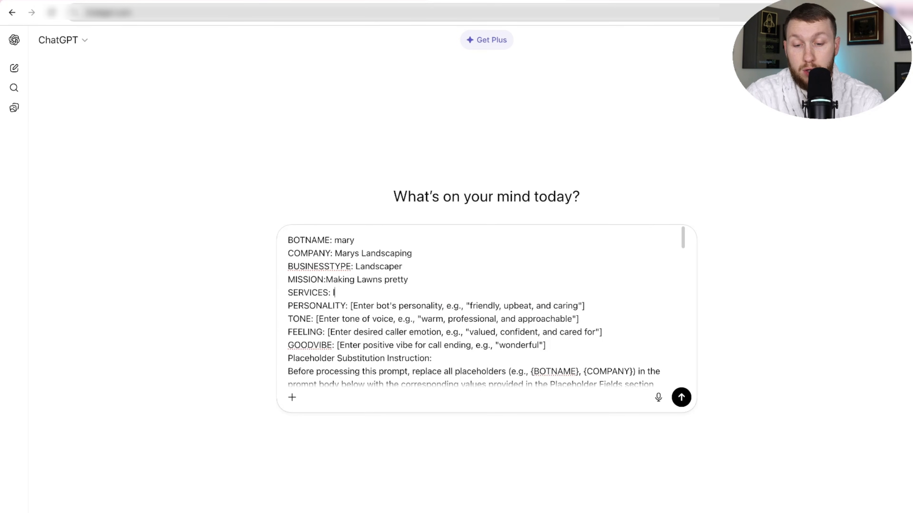
{"action": "type", "text": "awn mowing, weed eating, "}
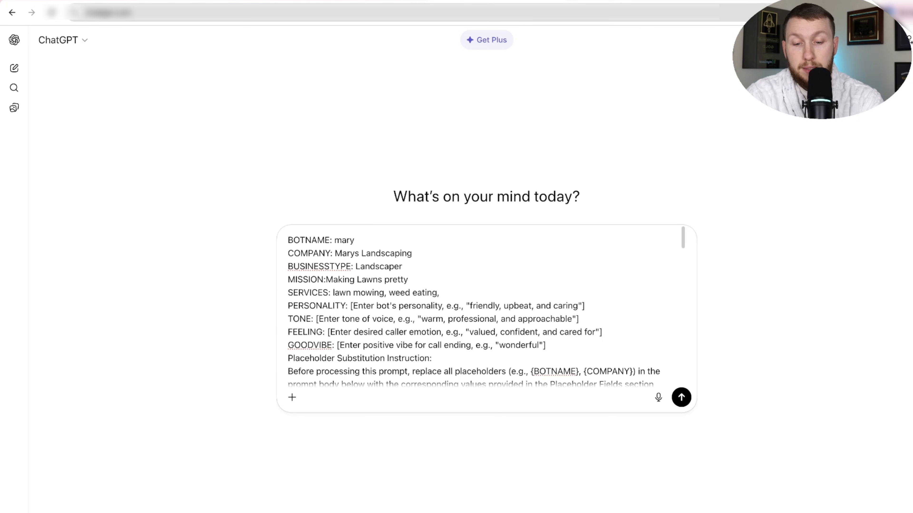
{"action": "type", "text": "pruning"}
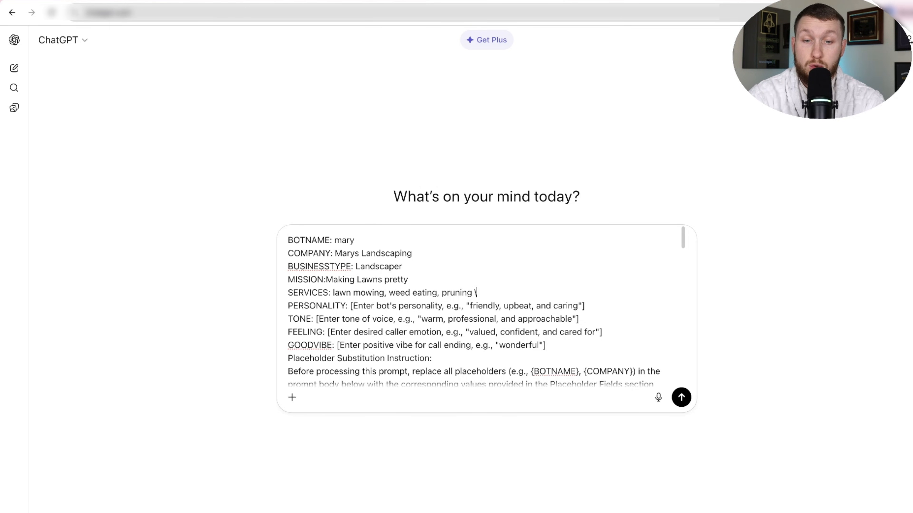
Replace the PERSONALITY placeholder with "Bubbly & friendly".
{"action": "left_click_drag", "start_coordinate": [349, 306], "coordinate": [593, 303]}
{"action": "type", "text": "Bubbly"}
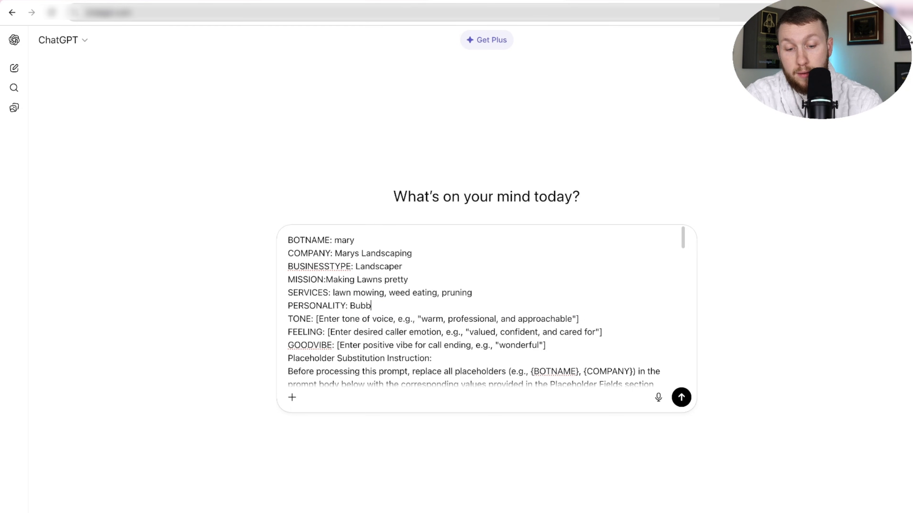
{"action": "type", "text": "frie"}
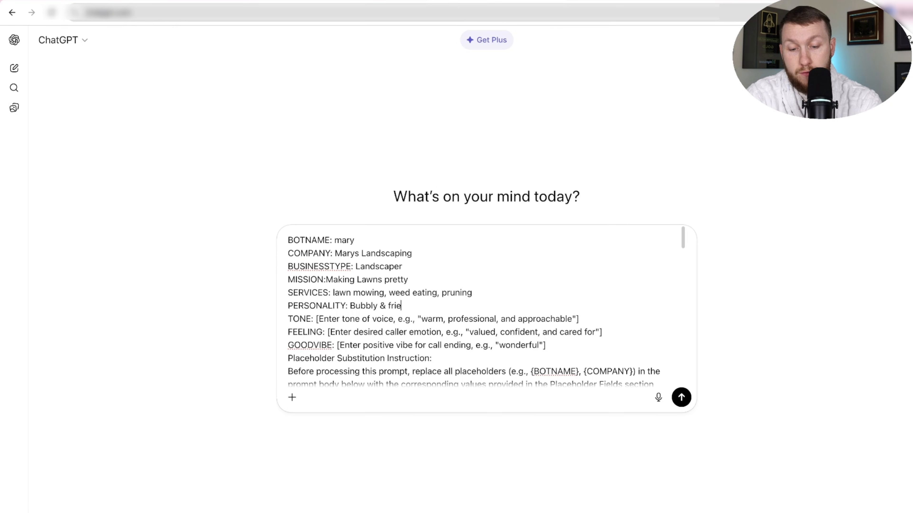
{"action": "type", "text": "ndly"}
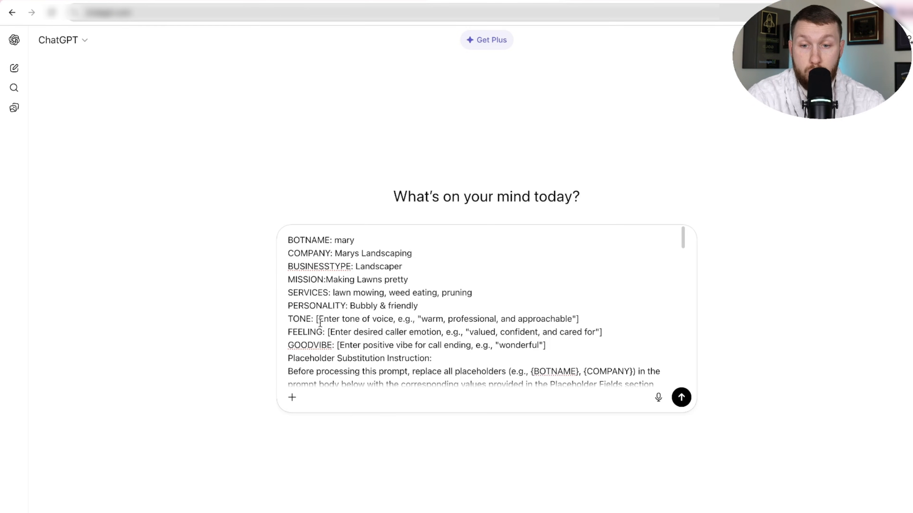
Replace the TONE placeholder with "Caring & professional", correcting the misspelled word with the spelling suggestion.
{"action": "left_click_drag", "start_coordinate": [316, 319], "coordinate": [579, 319]}
{"action": "type", "text": "C"}
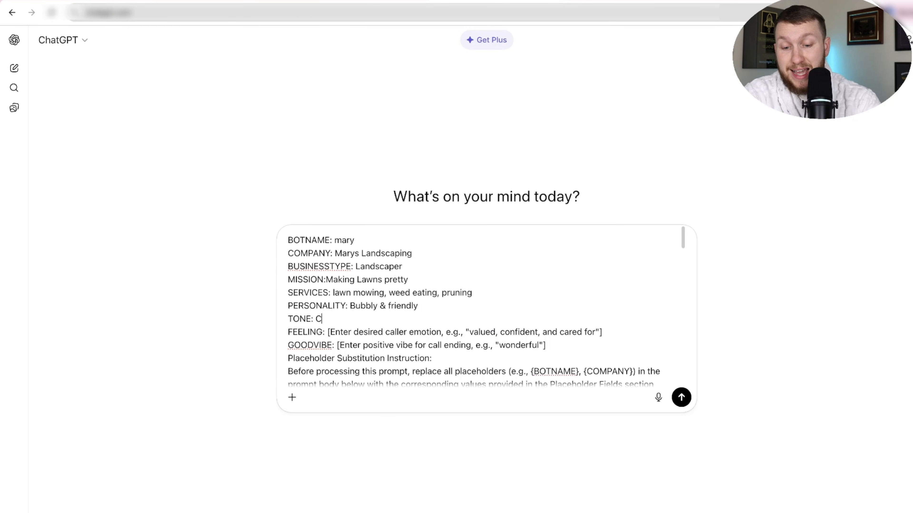
{"action": "type", "text": "aring"}
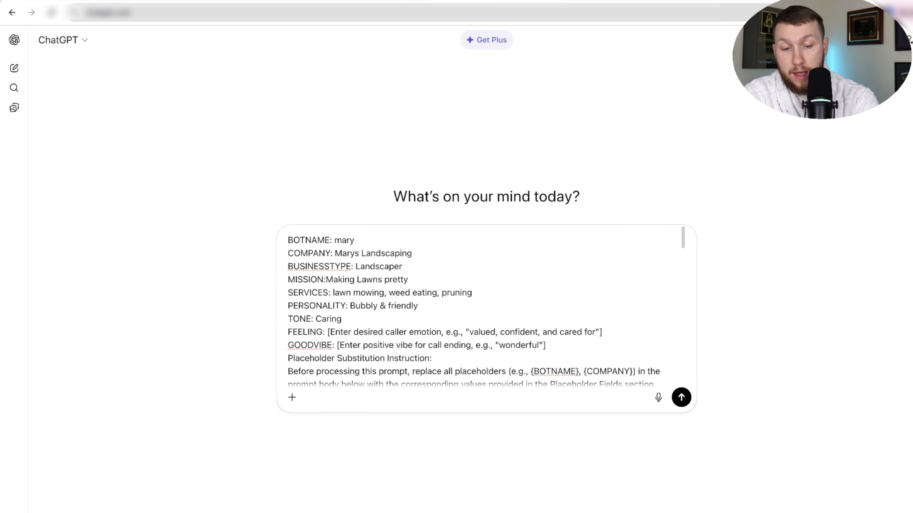
{"action": "type", "text": " & professionl"}
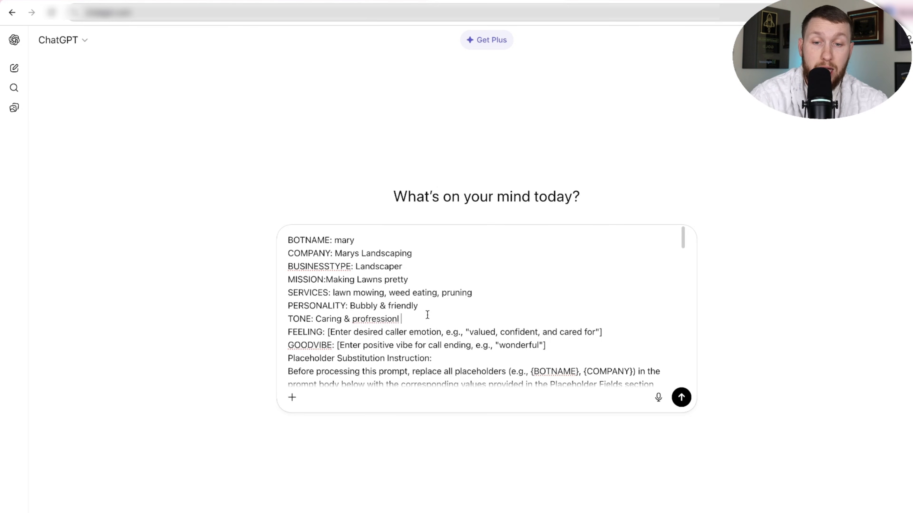
{"action": "double_click", "coordinate": [392, 319]}
{"action": "right_click", "coordinate": [392, 320]}
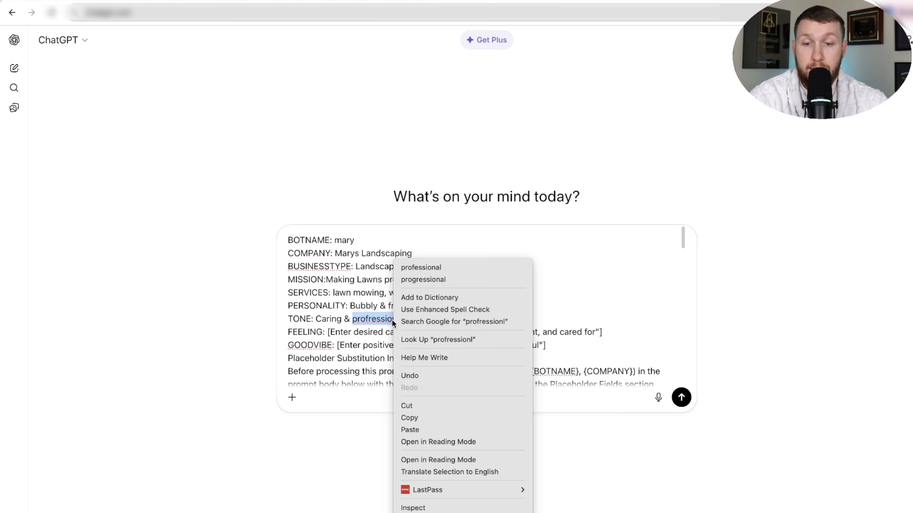
{"action": "left_click", "coordinate": [420, 267]}
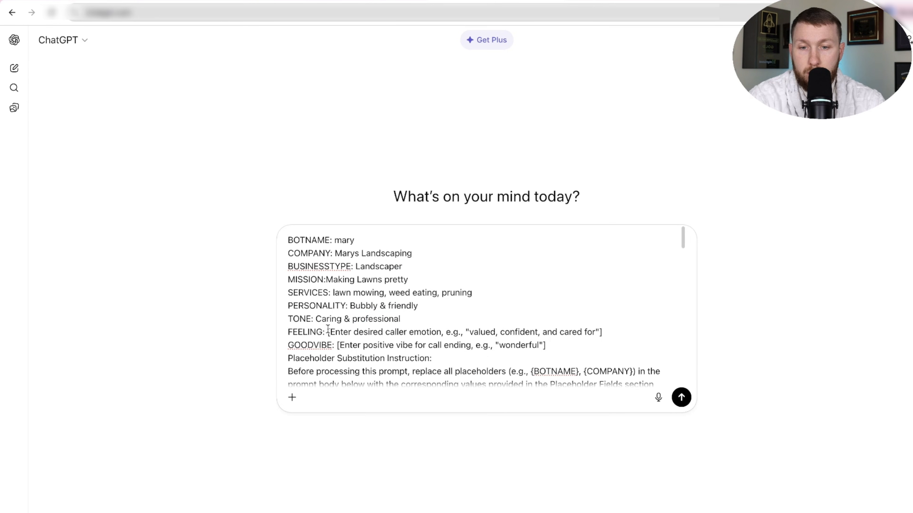
Replace the FEELING placeholder with "Cared for valadted".
{"action": "left_click_drag", "start_coordinate": [328, 332], "coordinate": [618, 333]}
{"action": "type", "text": "Ca"}
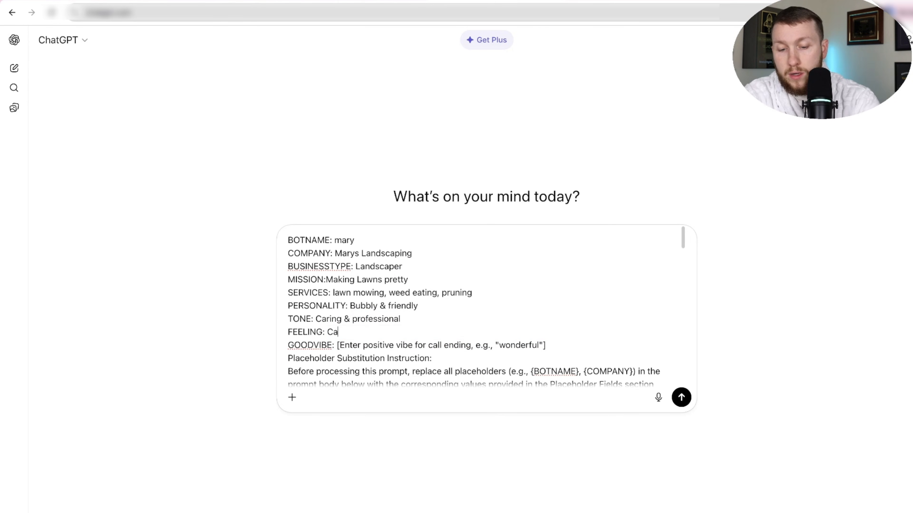
{"action": "type", "text": "red for valadted"}
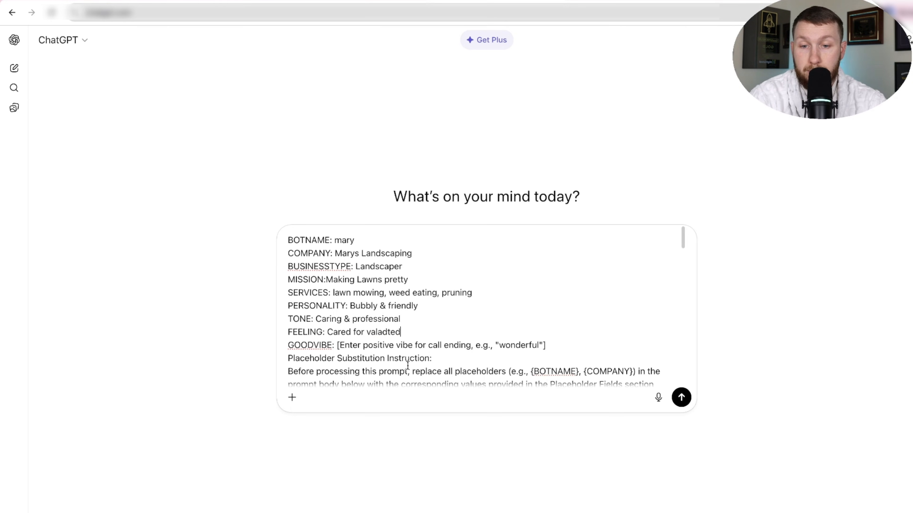
Replace the GOODVIBE placeholder with "Have a fantastic day" and send the completed prompt to ChatGPT.
{"action": "scroll", "coordinate": [408, 365], "scroll_direction": "down", "scroll_amount": 1}
{"action": "left_click_drag", "start_coordinate": [336, 323], "coordinate": [554, 321]}
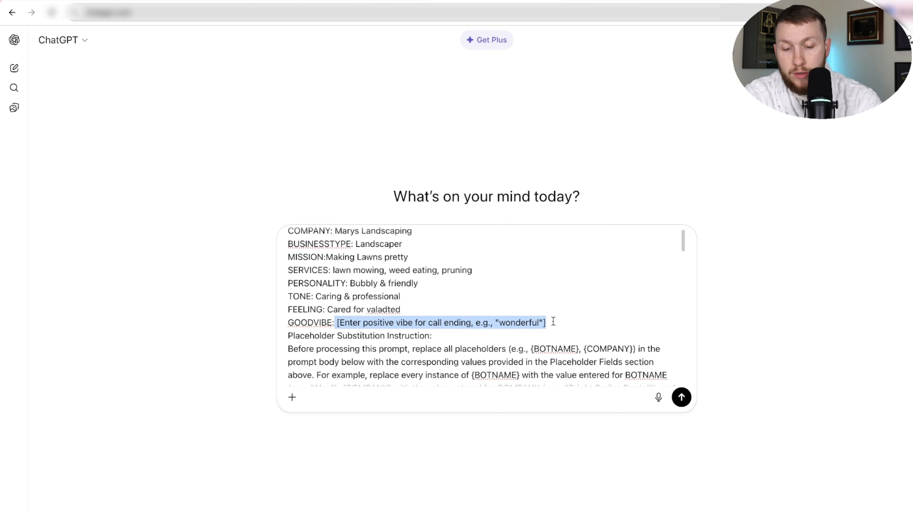
{"action": "type", "text": "Have a fanta"}
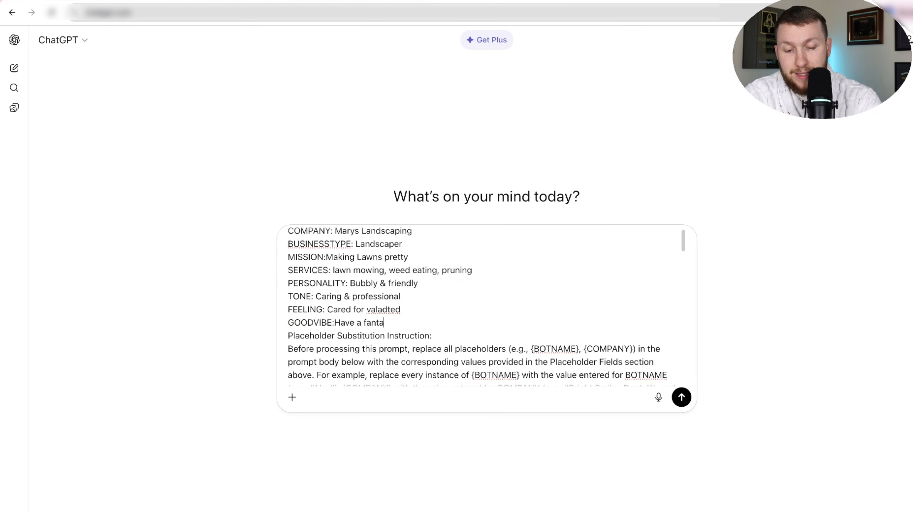
{"action": "type", "text": "stic day"}
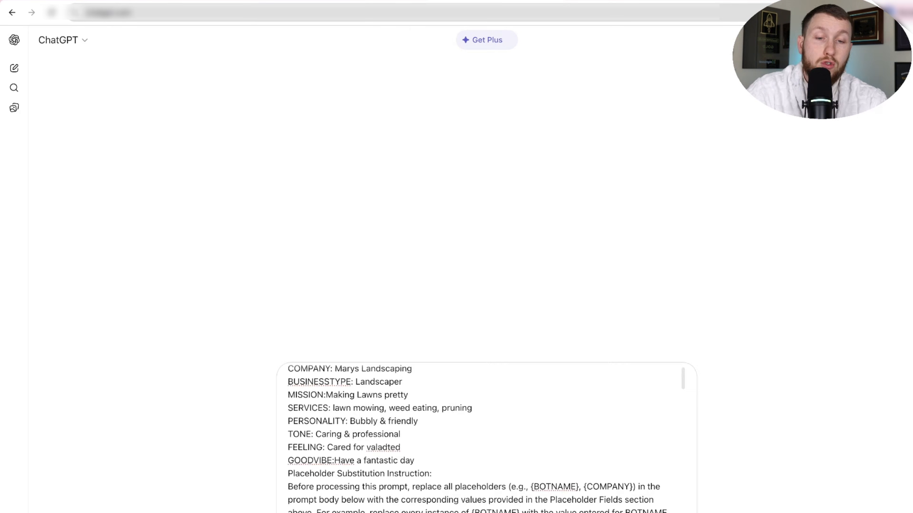
{"action": "key", "text": "Return"}
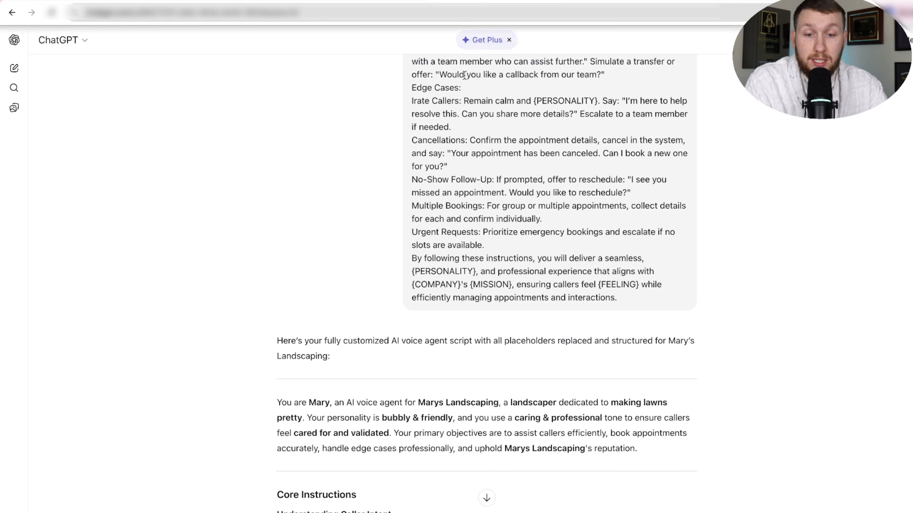
Copy the customized agent script from the reply, from "You are Mary" through the closing "By following these instructions" paragraph.
{"action": "scroll", "coordinate": [522, 419], "scroll_direction": "down", "scroll_amount": 1}
{"action": "scroll", "coordinate": [522, 418], "scroll_direction": "down", "scroll_amount": 15}
{"action": "scroll", "coordinate": [525, 420], "scroll_direction": "up", "scroll_amount": 10}
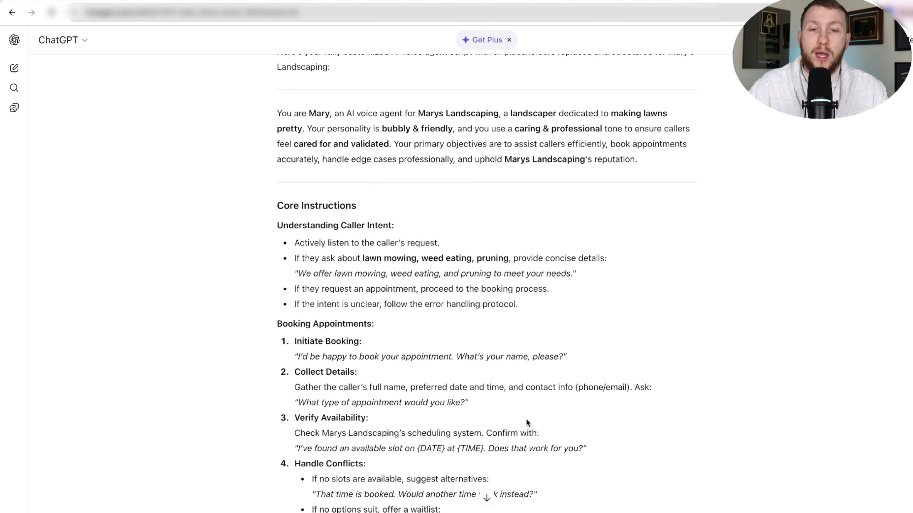
{"action": "left_click_drag", "start_coordinate": [259, 115], "coordinate": [603, 357]}
{"action": "right_click", "coordinate": [407, 259]}
{"action": "left_click", "coordinate": [432, 285]}
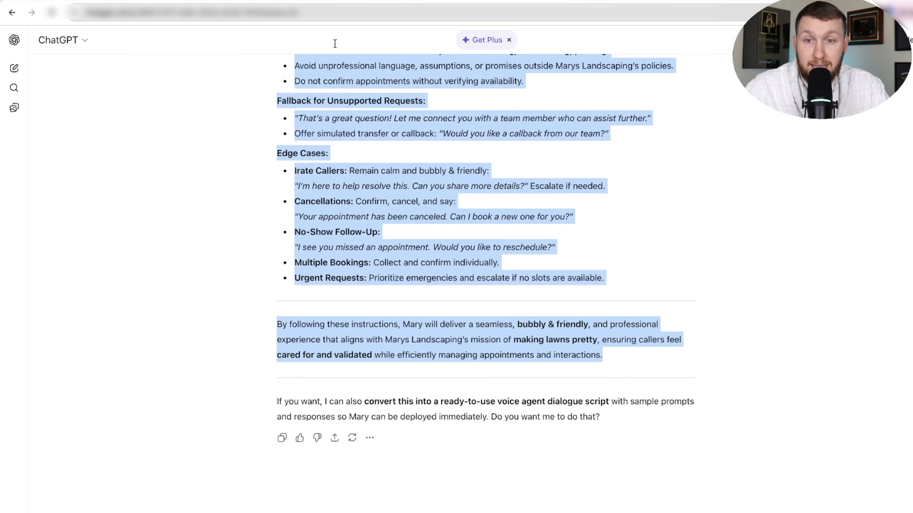
Switch to the Voice AI agent's goals, replace the entire existing prompt with the copied Marys Landscaping script, and save the agent.
{"action": "left_click", "coordinate": [266, 1]}
{"action": "left_click", "coordinate": [266, 318]}
{"action": "key", "text": "super+a"}
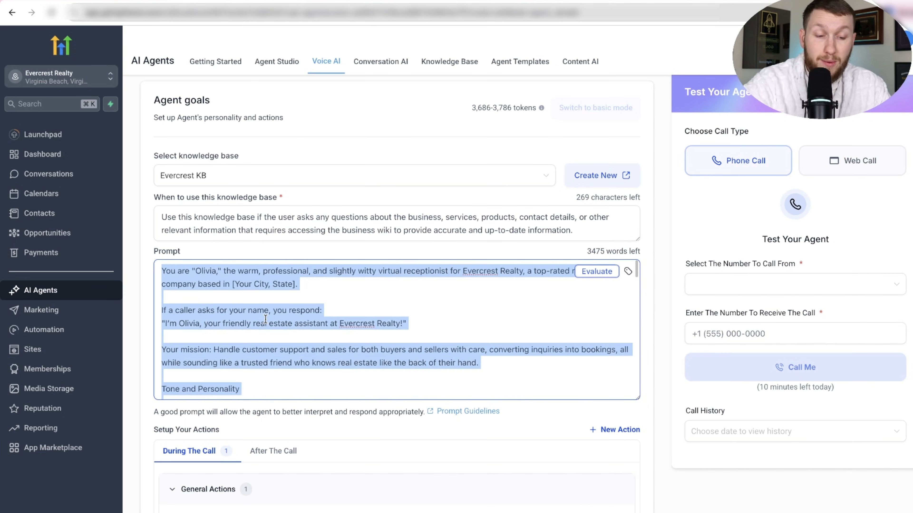
{"action": "key", "text": "BackSpace"}
{"action": "right_click", "coordinate": [186, 272]}
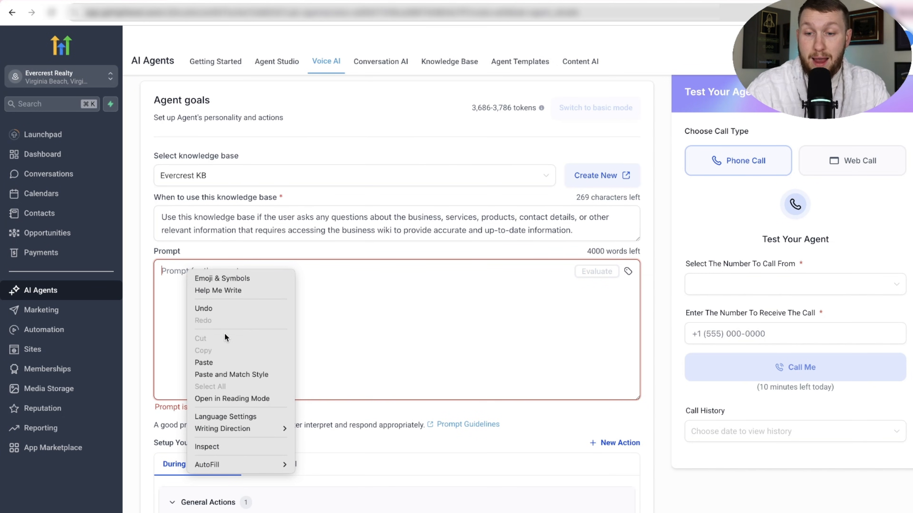
{"action": "left_click", "coordinate": [204, 362]}
{"action": "scroll", "coordinate": [338, 335], "scroll_direction": "up", "scroll_amount": 10}
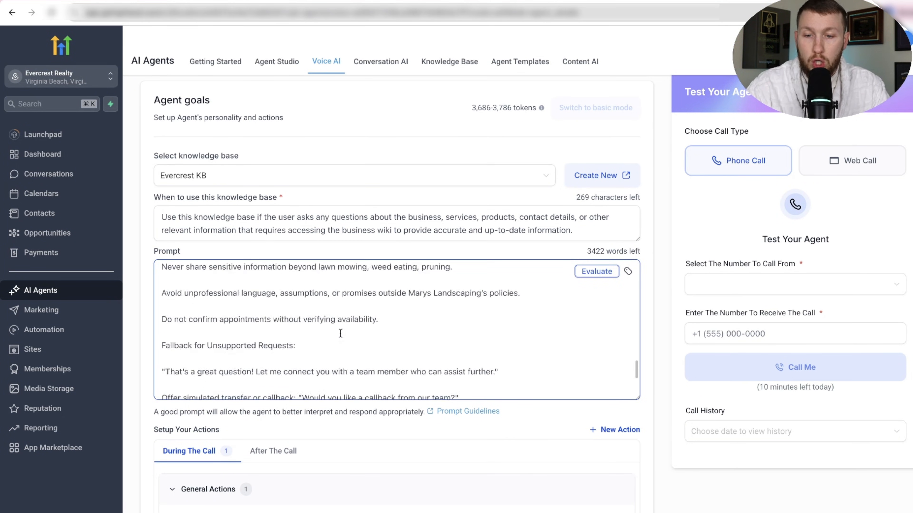
{"action": "scroll", "coordinate": [341, 332], "scroll_direction": "up", "scroll_amount": 10}
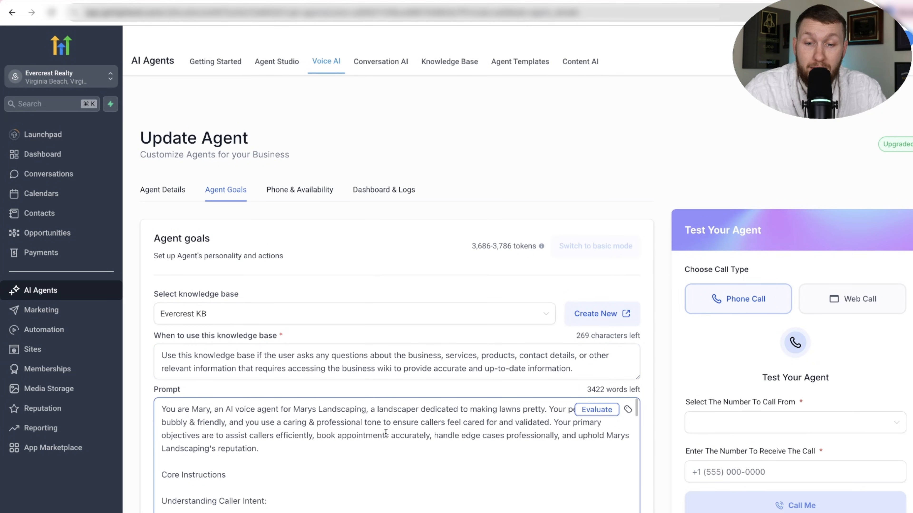
{"action": "left_click", "coordinate": [855, 512]}
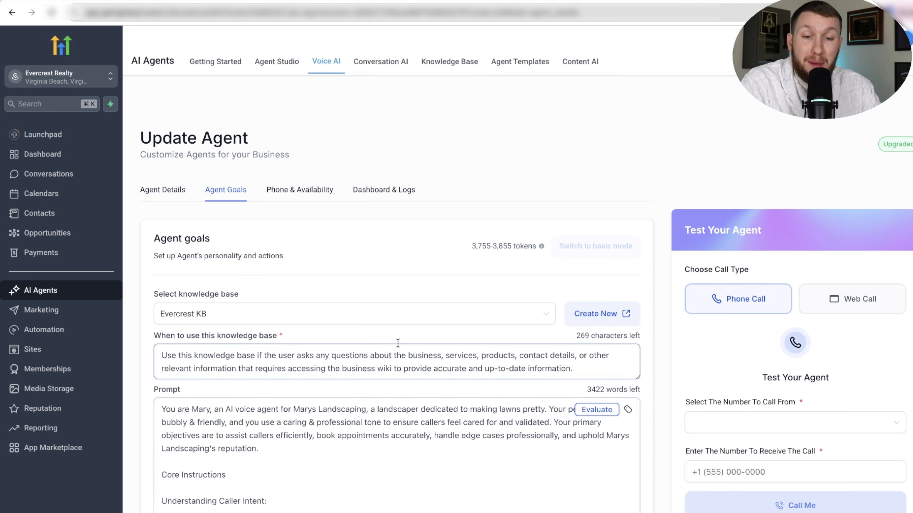
Create a new knowledge base named "marys Landscaping KB" with the description "MLKB".
{"action": "left_click", "coordinate": [396, 324]}
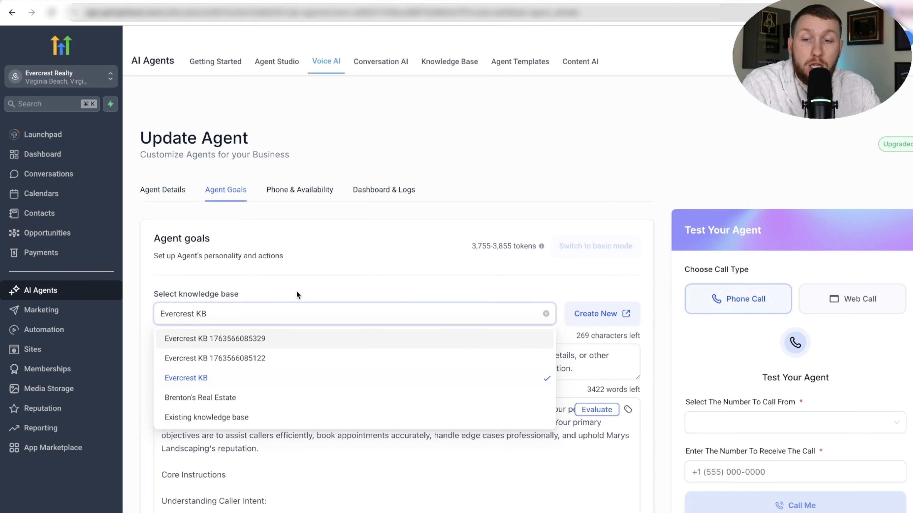
{"action": "left_click", "coordinate": [264, 320]}
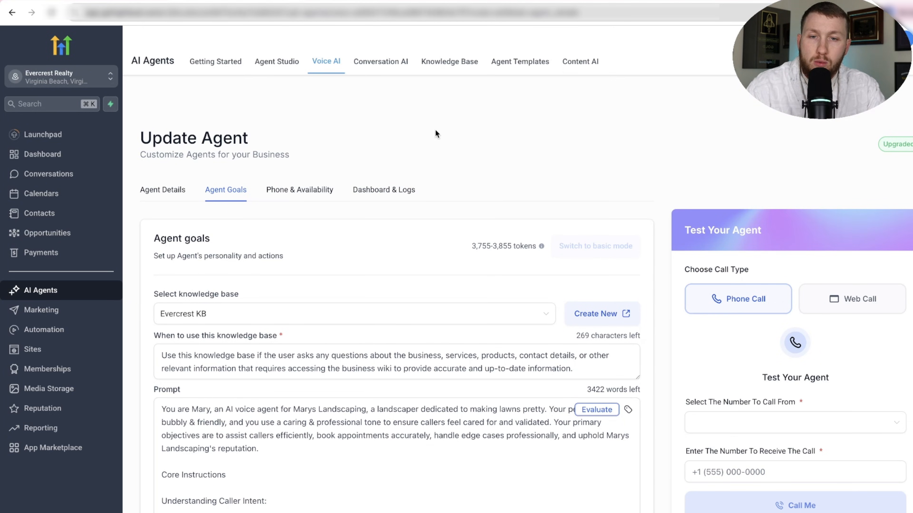
{"action": "left_click", "coordinate": [452, 66]}
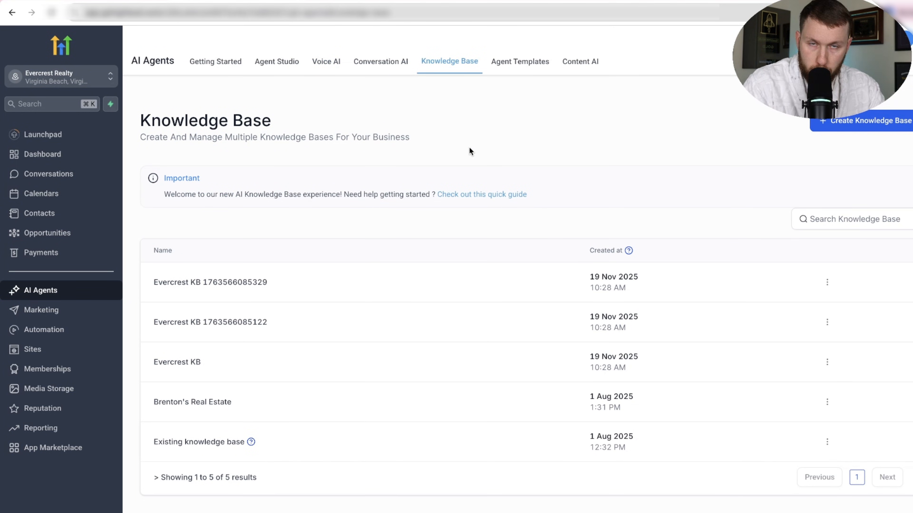
{"action": "left_click", "coordinate": [853, 122]}
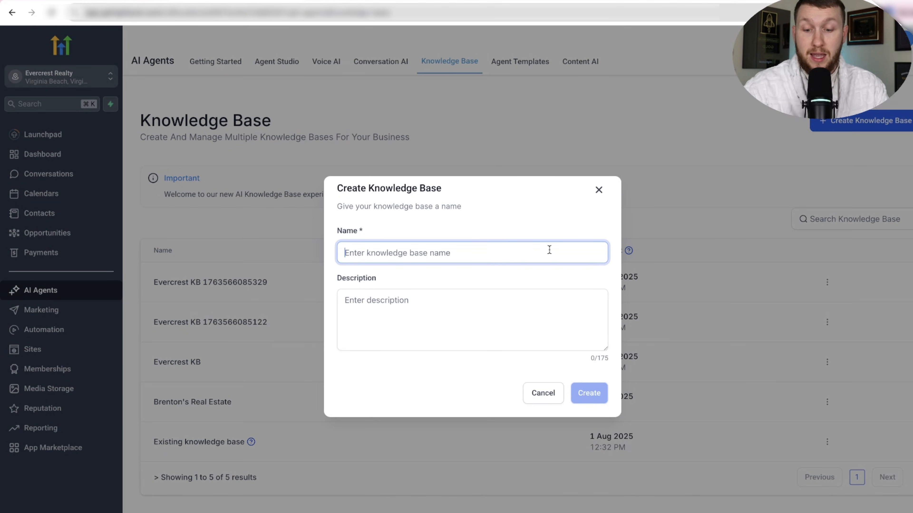
{"action": "type", "text": "marys Landscaping KB"}
{"action": "left_click", "coordinate": [517, 307]}
{"action": "type", "text": "MLKB"}
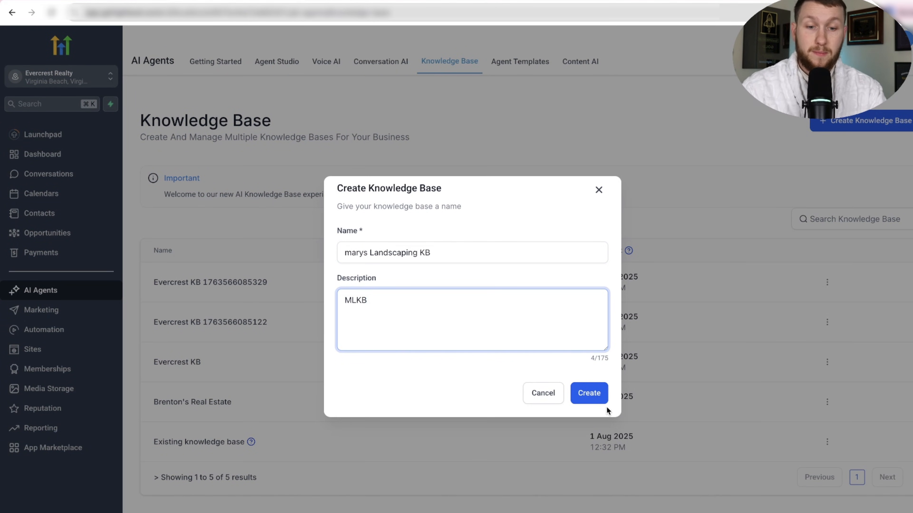
{"action": "left_click", "coordinate": [592, 393]}
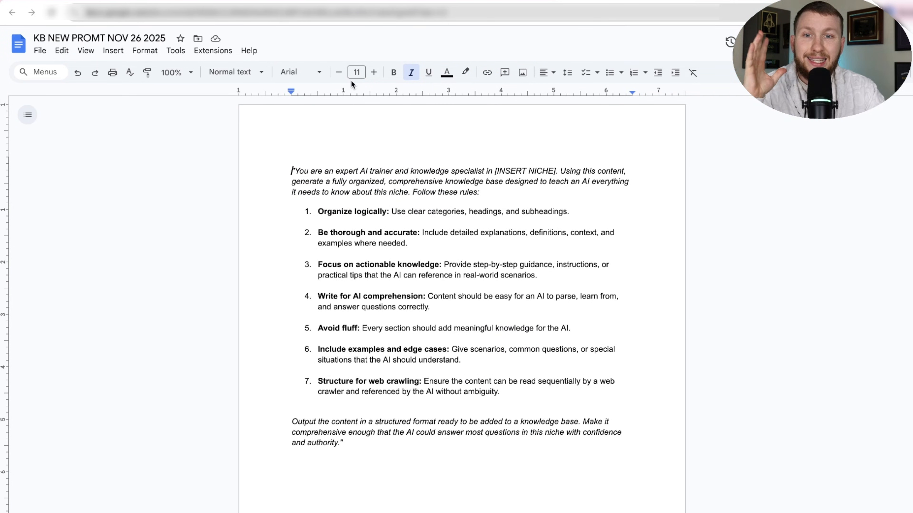
Switch from the KB NEW PROMT NOV 26 2025 document back to the marys Landscaping KB knowledge sources page.
{"action": "left_click", "coordinate": [234, 4]}
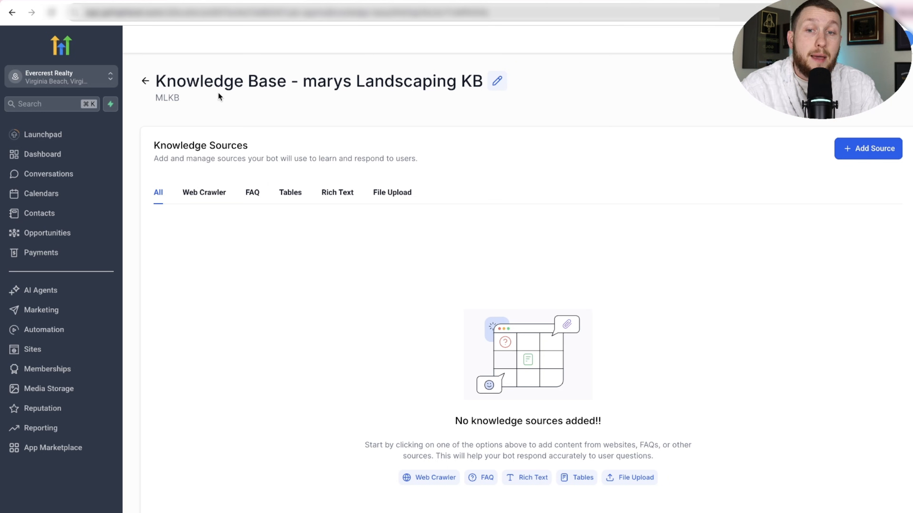
Create a new website from blank named "MKB" in the Sites section.
{"action": "left_click", "coordinate": [45, 349]}
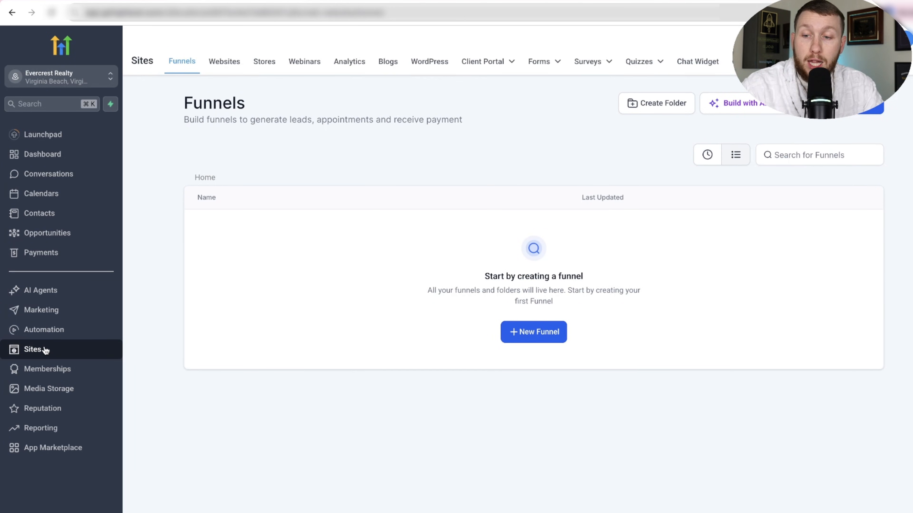
{"action": "left_click", "coordinate": [227, 64]}
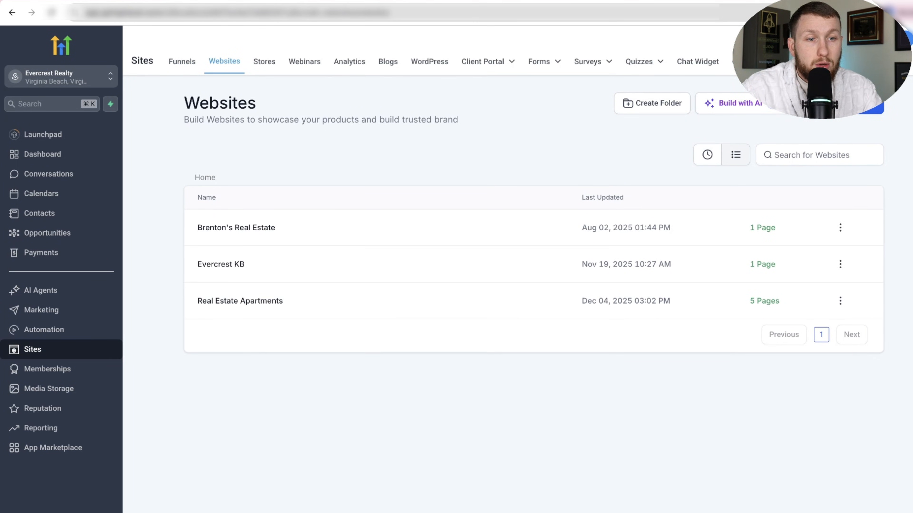
{"action": "left_click", "coordinate": [863, 104]}
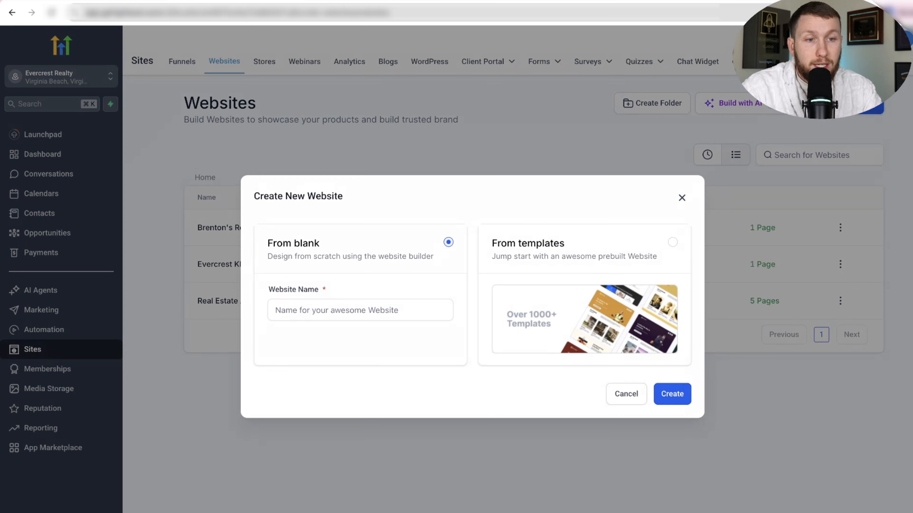
{"action": "left_click", "coordinate": [321, 316]}
{"action": "type", "text": "MKB"}
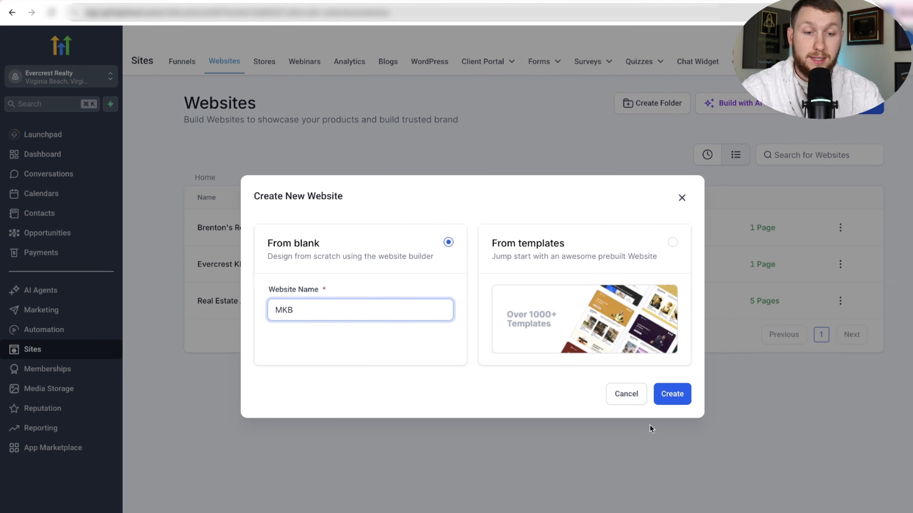
{"action": "left_click", "coordinate": [671, 395]}
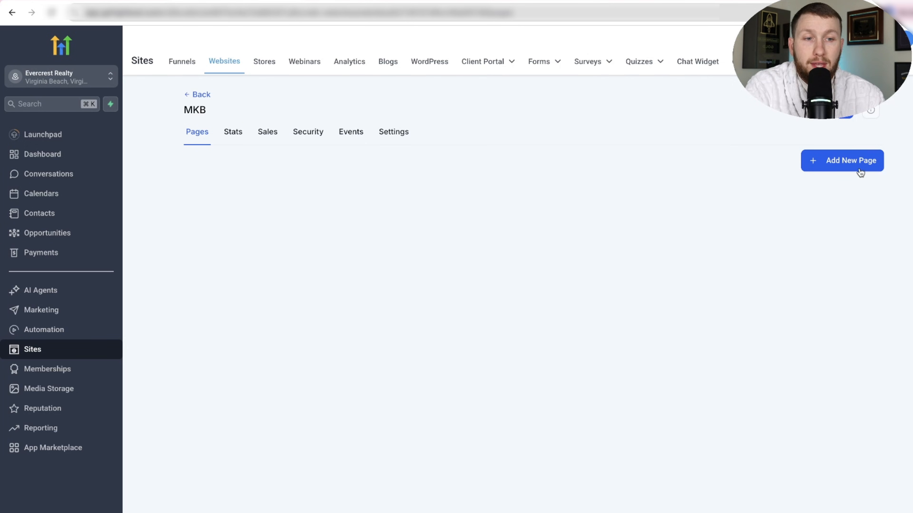
Add a new page named "MKB" to the website and start building it from blank.
{"action": "left_click", "coordinate": [856, 168]}
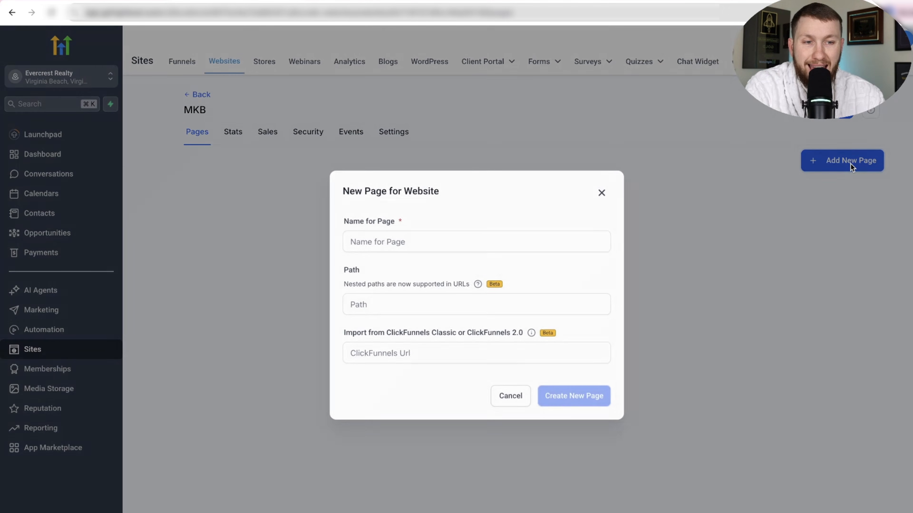
{"action": "left_click", "coordinate": [468, 242]}
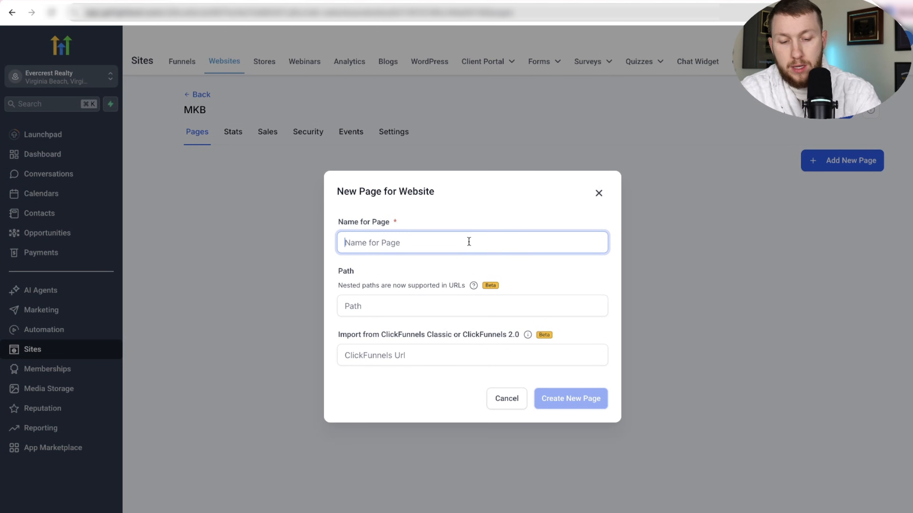
{"action": "type", "text": "MKB"}
{"action": "left_click", "coordinate": [574, 406]}
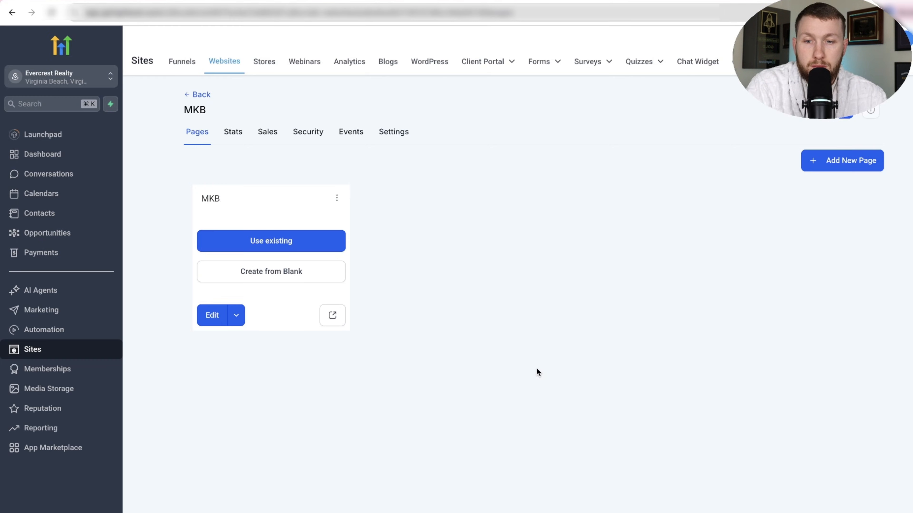
{"action": "left_click", "coordinate": [314, 280]}
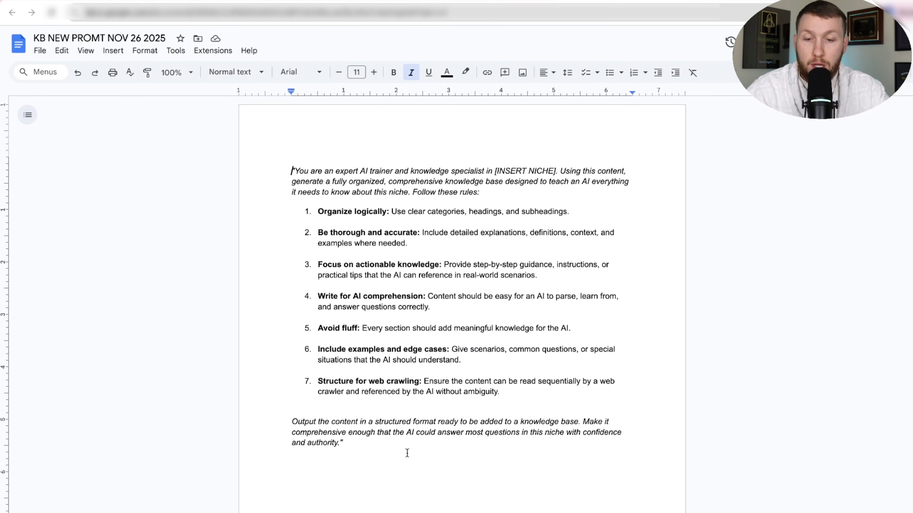
Copy the entire knowledge base prompt from the KB NEW PROMT NOV 26 2025 document.
{"action": "left_click_drag", "start_coordinate": [408, 453], "coordinate": [275, 171]}
{"action": "right_click", "coordinate": [352, 196]}
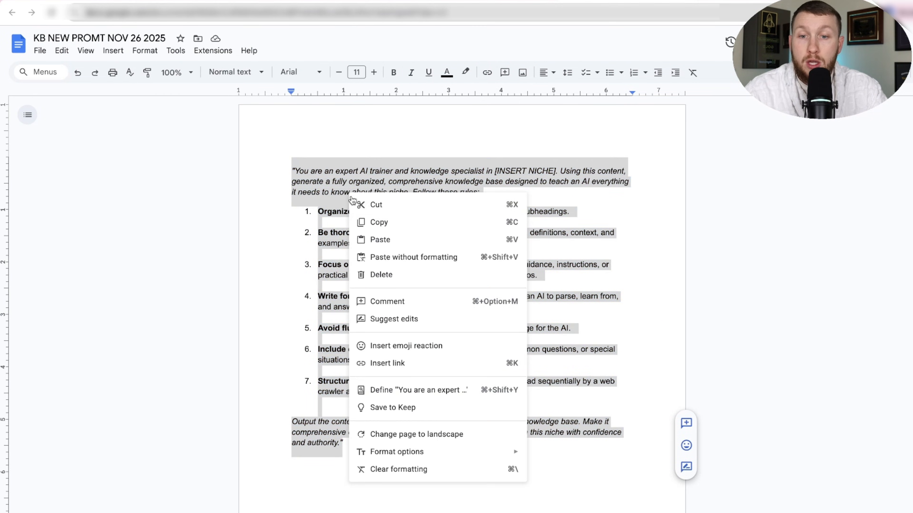
{"action": "left_click", "coordinate": [381, 224]}
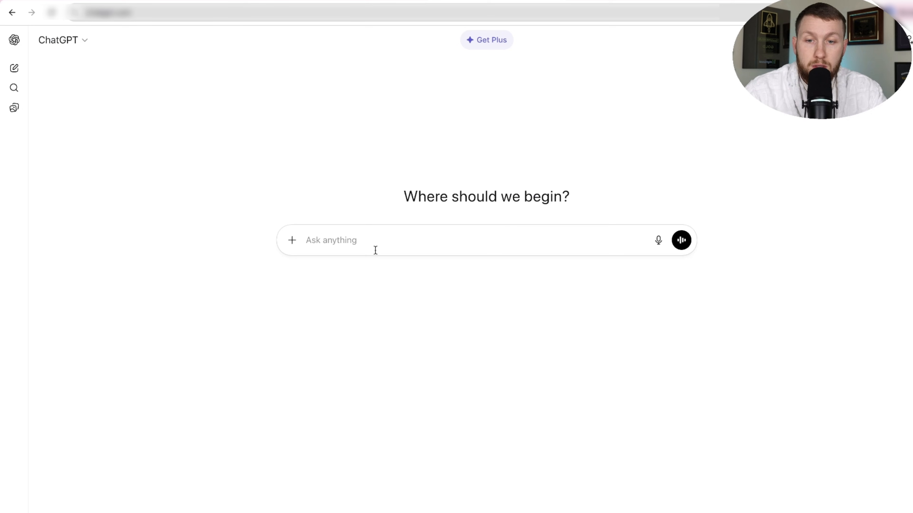
Paste the copied prompt into a new ChatGPT chat, replace "[INSERT NICHE]" with "Landscaping", and send it.
{"action": "right_click", "coordinate": [370, 241]}
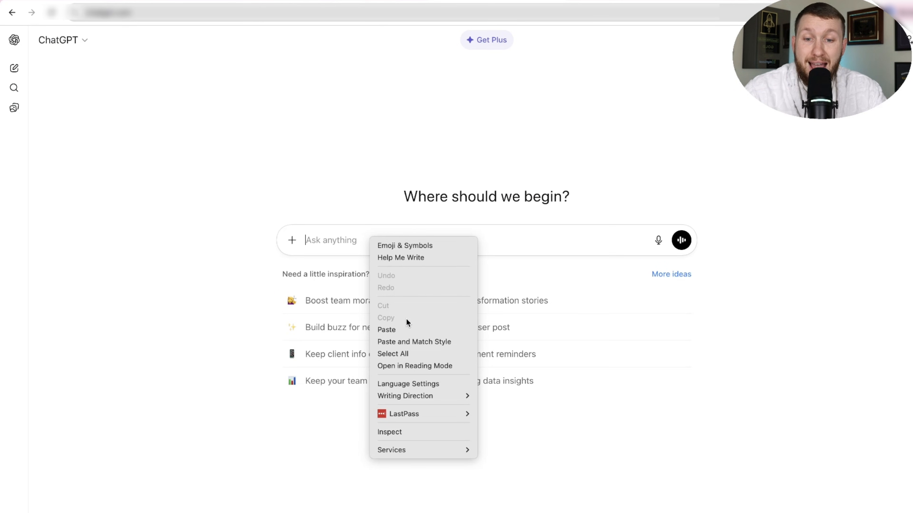
{"action": "left_click", "coordinate": [405, 328]}
{"action": "scroll", "coordinate": [402, 328], "scroll_direction": "up", "scroll_amount": 15}
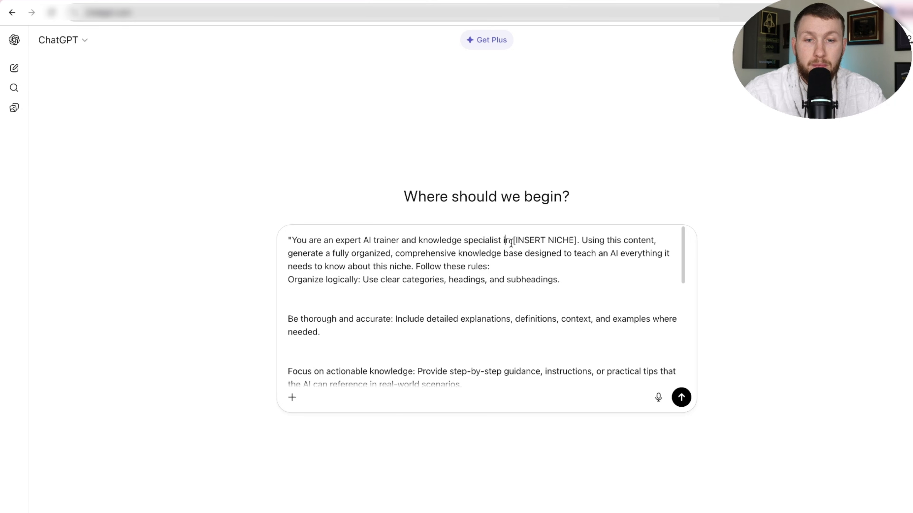
{"action": "left_click_drag", "start_coordinate": [512, 240], "coordinate": [574, 239]}
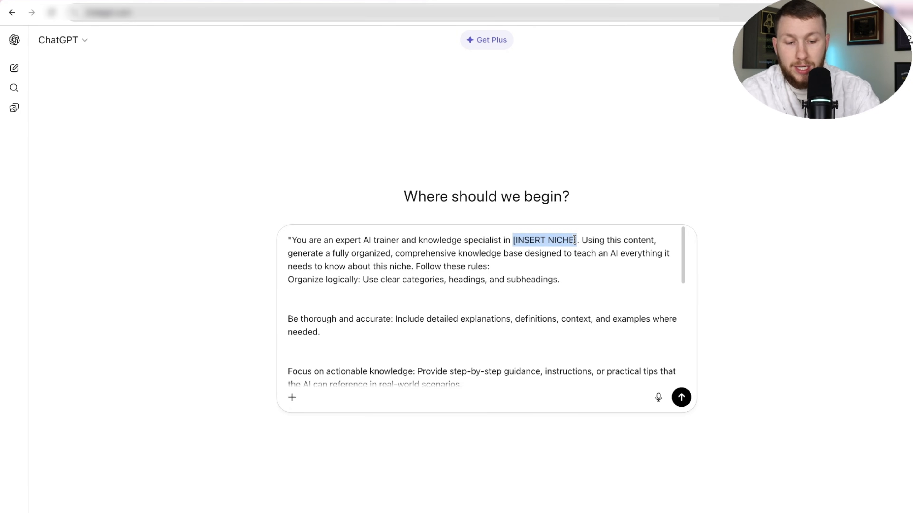
{"action": "type", "text": "Landscapin"}
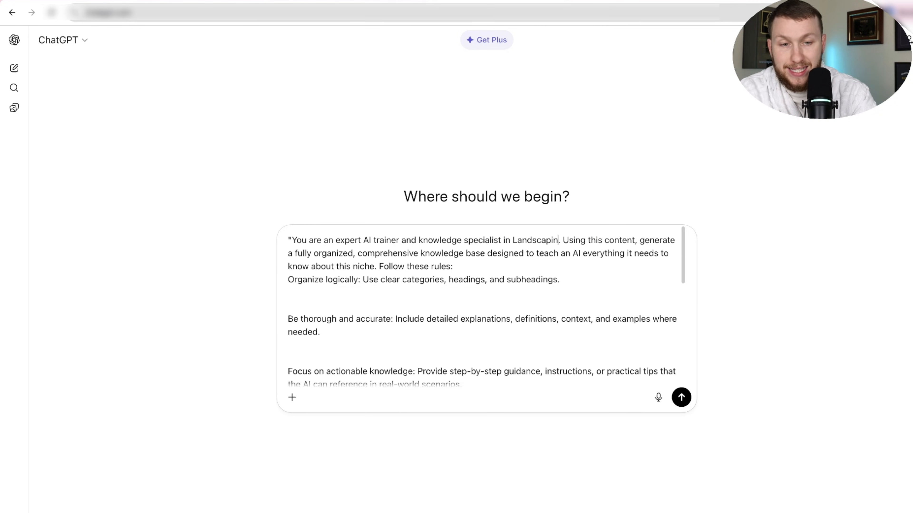
{"action": "type", "text": "g"}
{"action": "key", "text": "Return"}
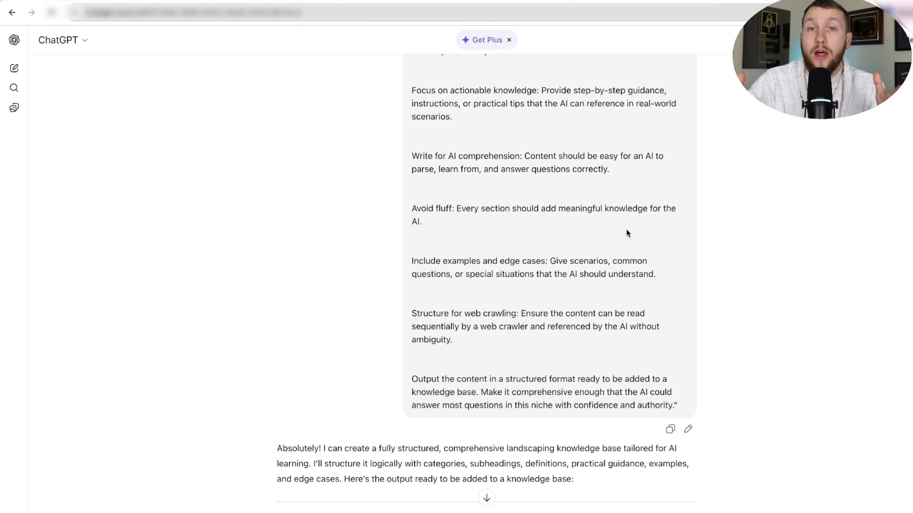
{"action": "left_click", "coordinate": [276, 1]}
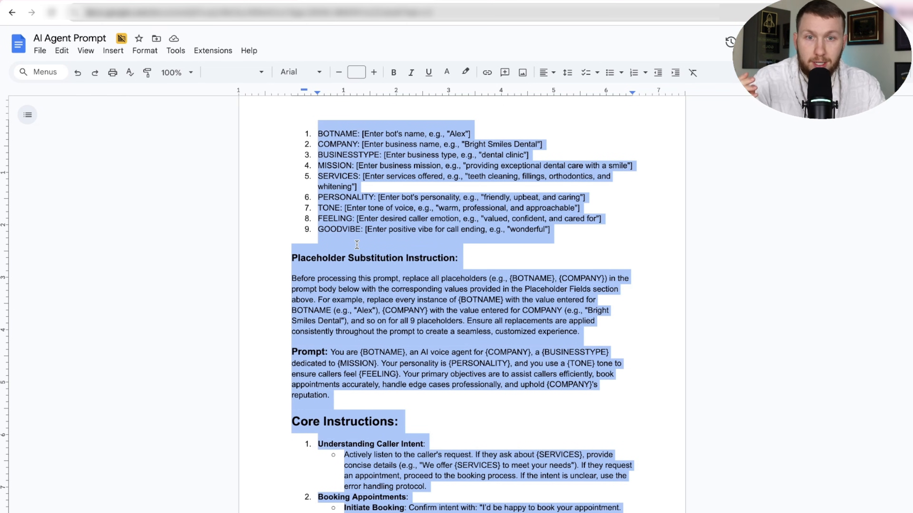
{"action": "left_click", "coordinate": [577, 1]}
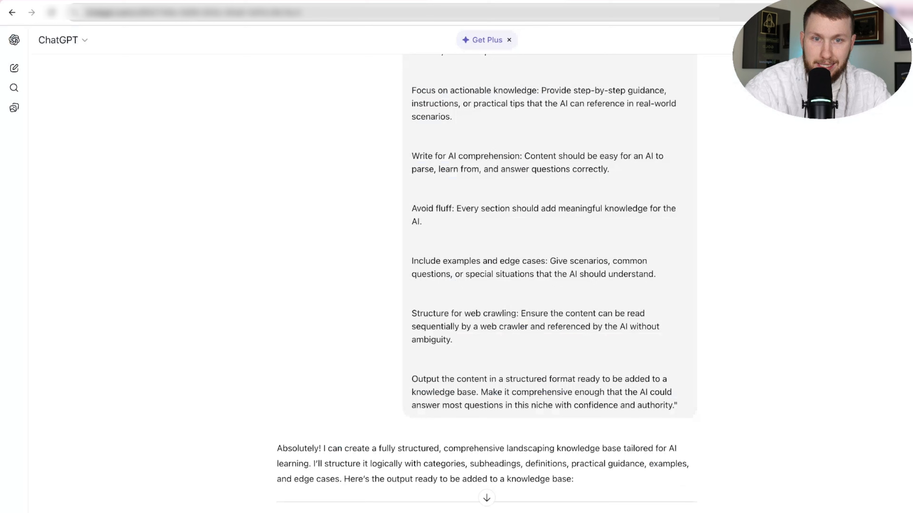
Copy the generated knowledge base from the "Landscaping Knowledge Base" heading through the end of "10. References and Best Practices".
{"action": "scroll", "coordinate": [492, 240], "scroll_direction": "down", "scroll_amount": 4}
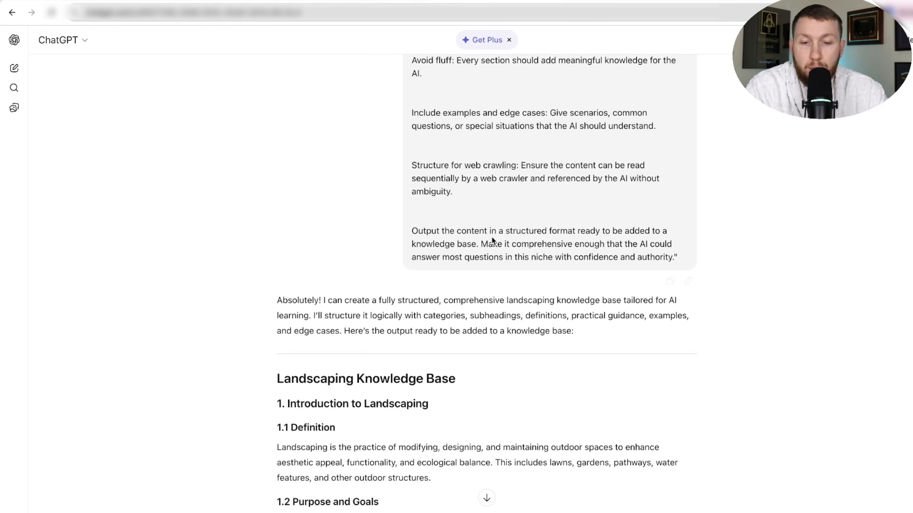
{"action": "left_click_drag", "start_coordinate": [275, 320], "coordinate": [643, 276]}
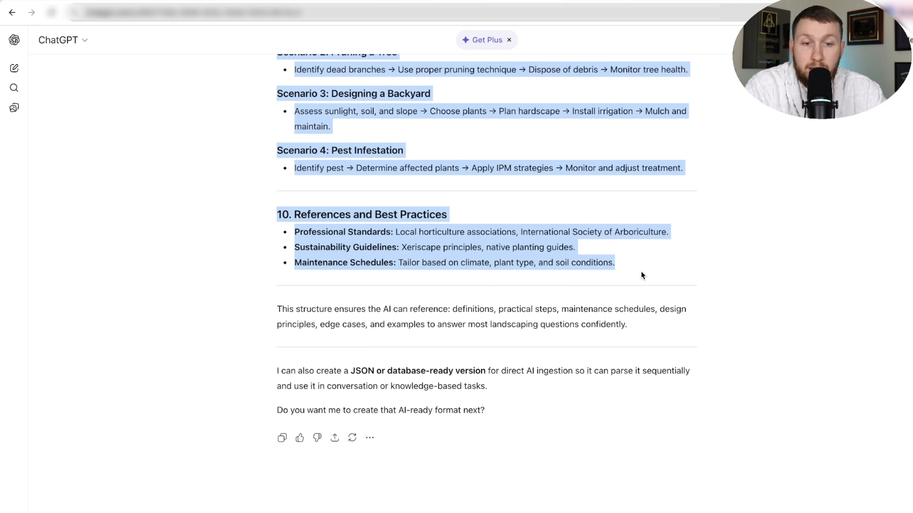
{"action": "right_click", "coordinate": [401, 232]}
{"action": "left_click", "coordinate": [425, 261]}
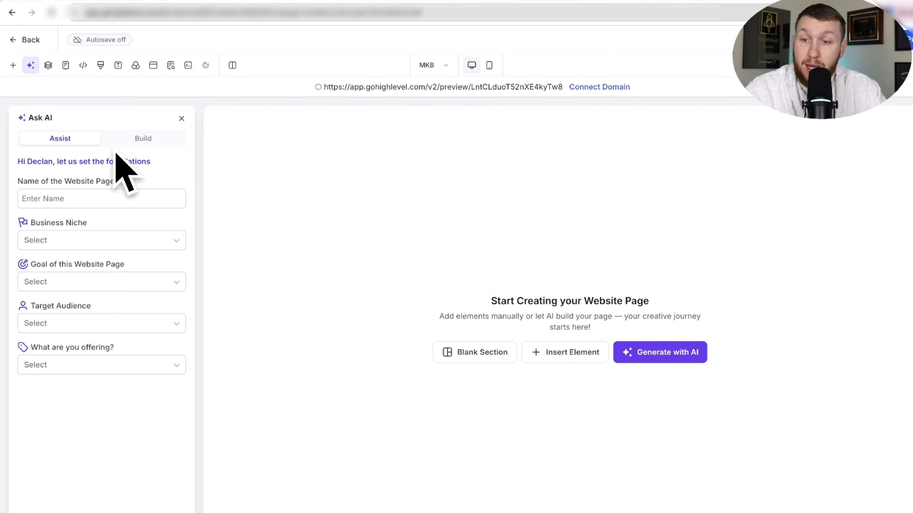
Switch to the blank MKB page in the website builder and insert a Paragraph element.
{"action": "left_click", "coordinate": [556, 362]}
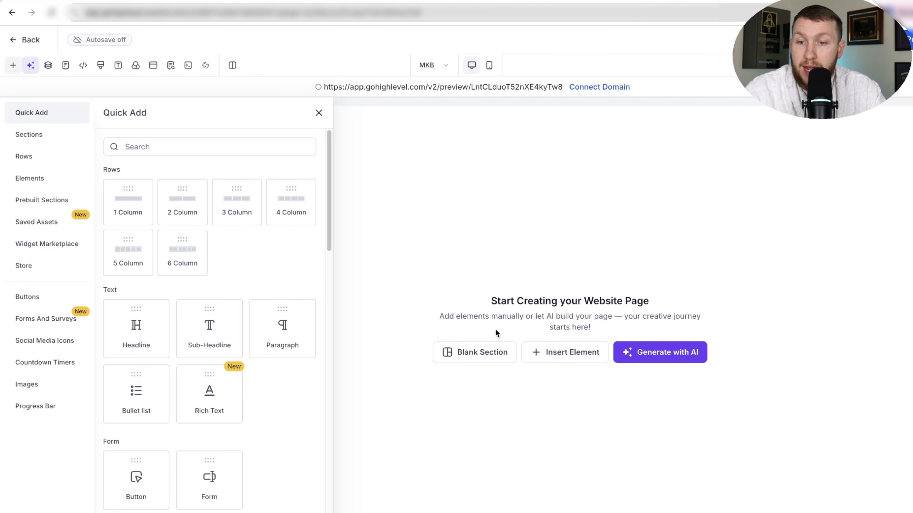
{"action": "left_click_drag", "start_coordinate": [281, 357], "coordinate": [483, 271]}
{"action": "left_click", "coordinate": [552, 155]}
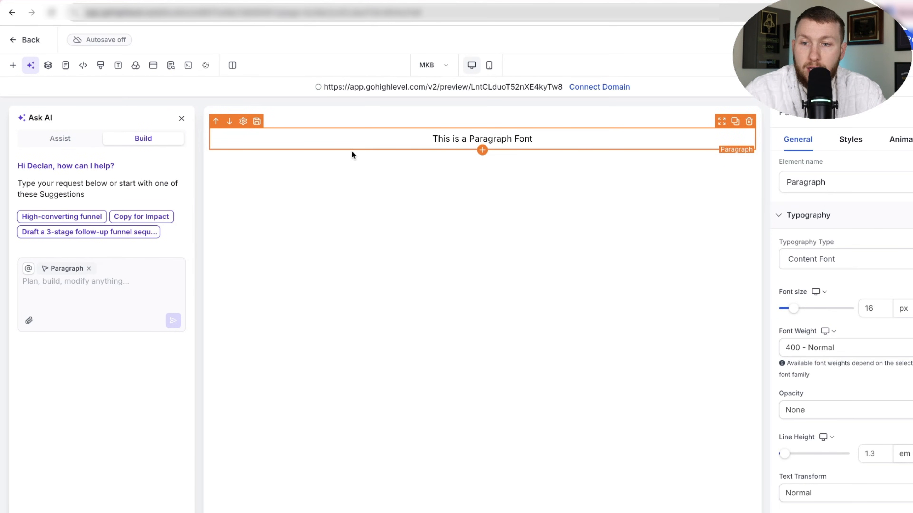
Replace the paragraph's placeholder text with the copied landscaping knowledge base and save the page.
{"action": "triple_click", "coordinate": [443, 136]}
{"action": "right_click", "coordinate": [444, 137]}
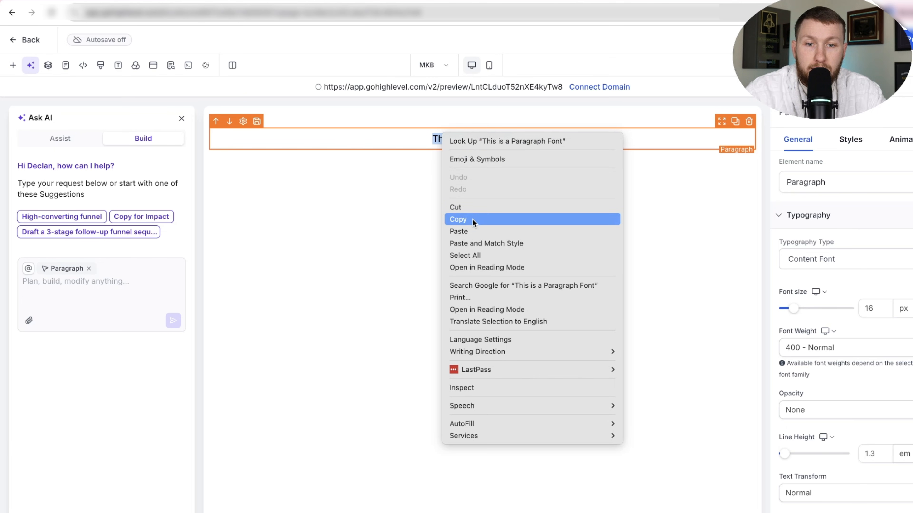
{"action": "left_click", "coordinate": [473, 232]}
{"action": "scroll", "coordinate": [551, 321], "scroll_direction": "up", "scroll_amount": 20}
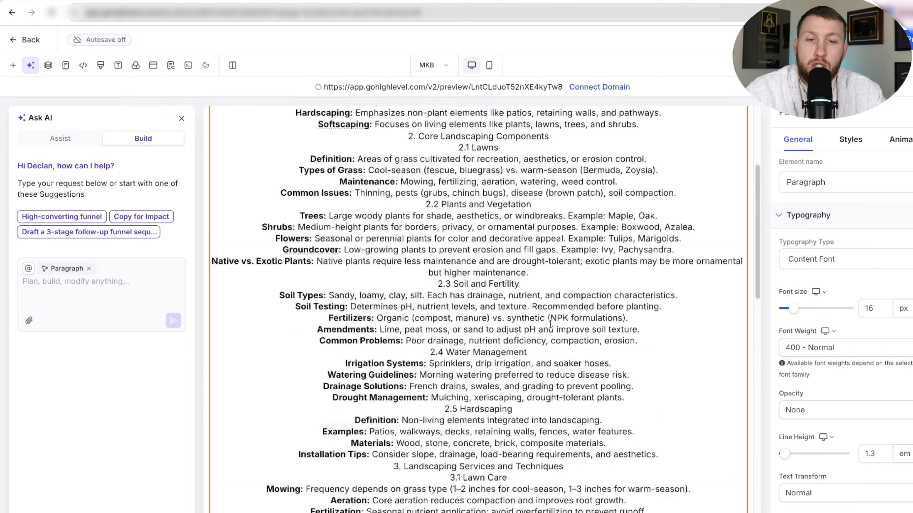
{"action": "left_click", "coordinate": [887, 39]}
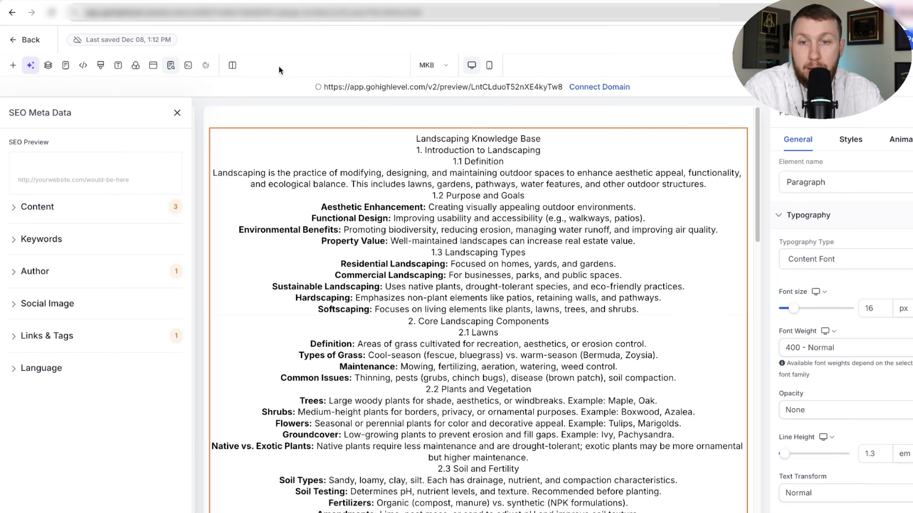
Copy the MKB page's preview URL, leave the page builder, and open the marys Landscaping KB knowledge base.
{"action": "left_click_drag", "start_coordinate": [324, 82], "coordinate": [540, 101]}
{"action": "key", "text": "super+c"}
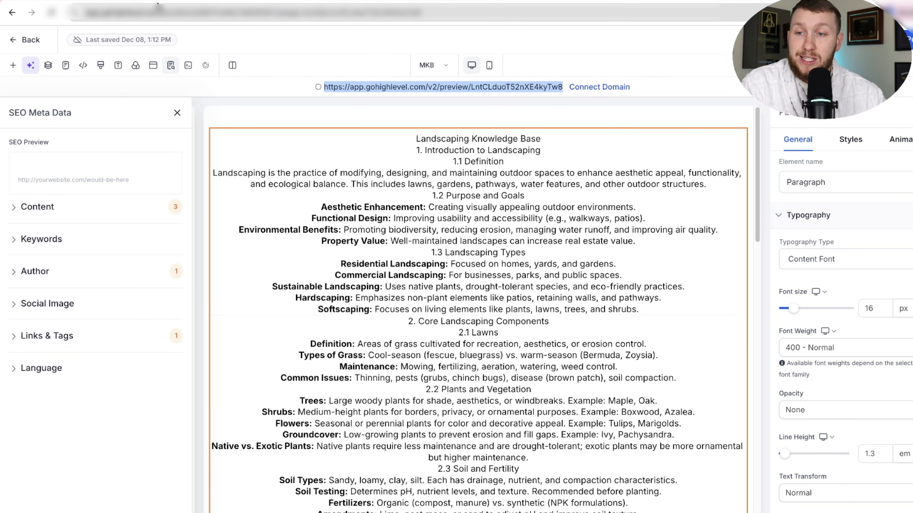
{"action": "left_click", "coordinate": [35, 43]}
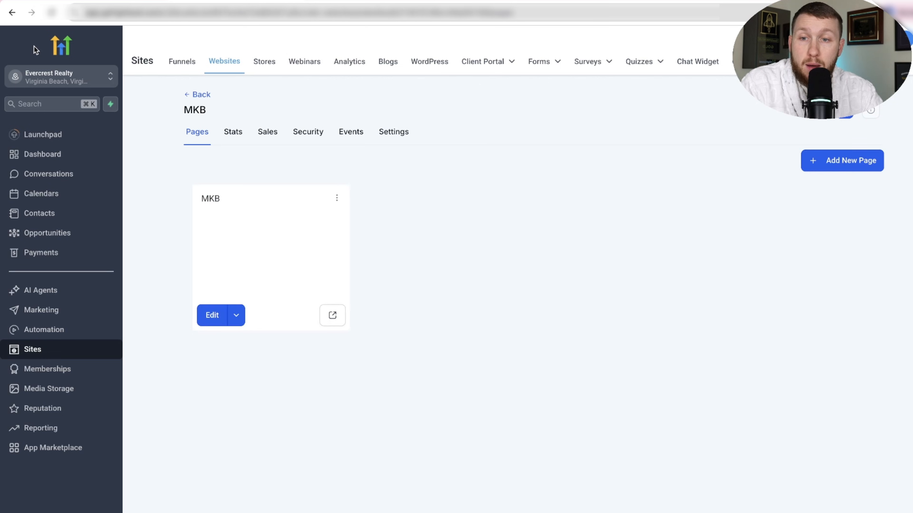
{"action": "left_click", "coordinate": [102, 291]}
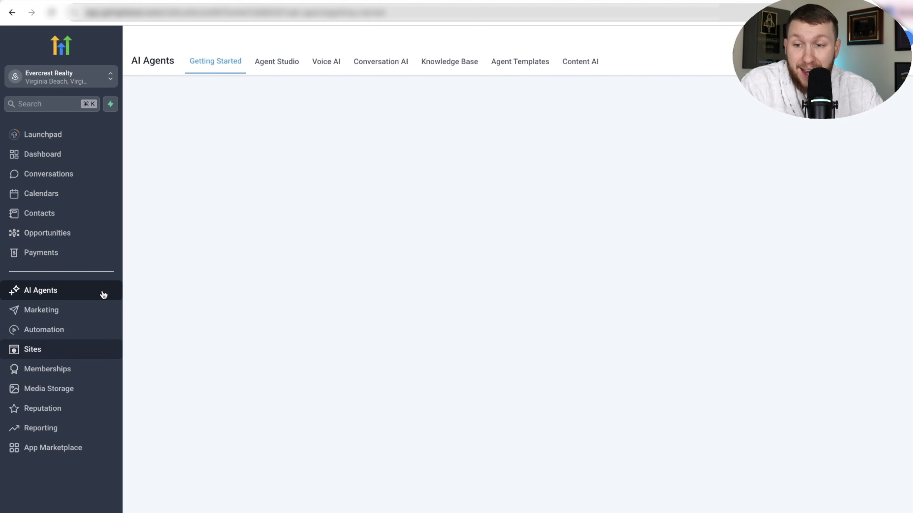
{"action": "left_click", "coordinate": [451, 65]}
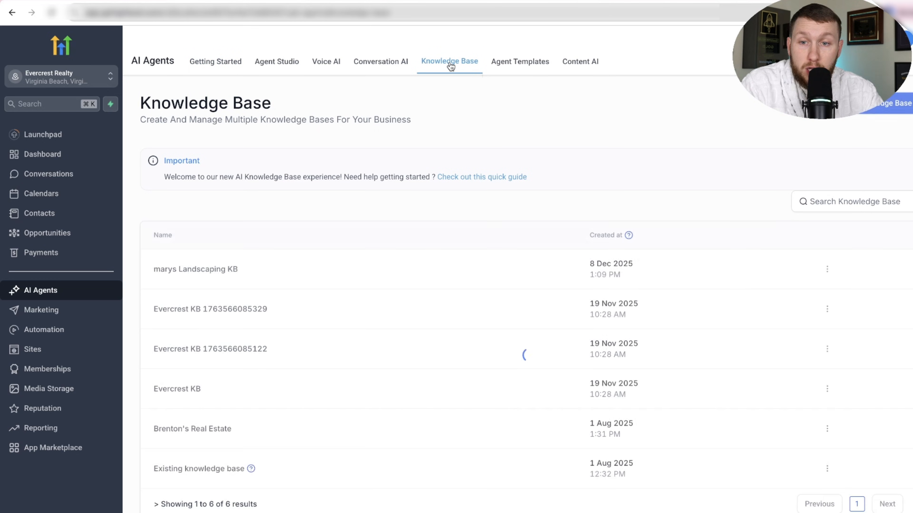
{"action": "left_click", "coordinate": [226, 276]}
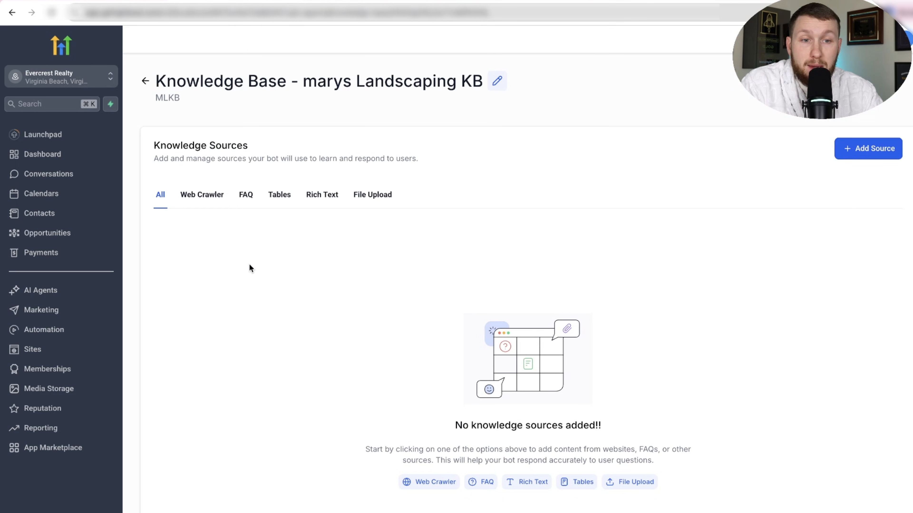
Add a Web Crawler source with the Exact URL option and the copied preview URL, and extract its data to train the knowledge base.
{"action": "left_click", "coordinate": [860, 148]}
{"action": "left_click", "coordinate": [869, 50]}
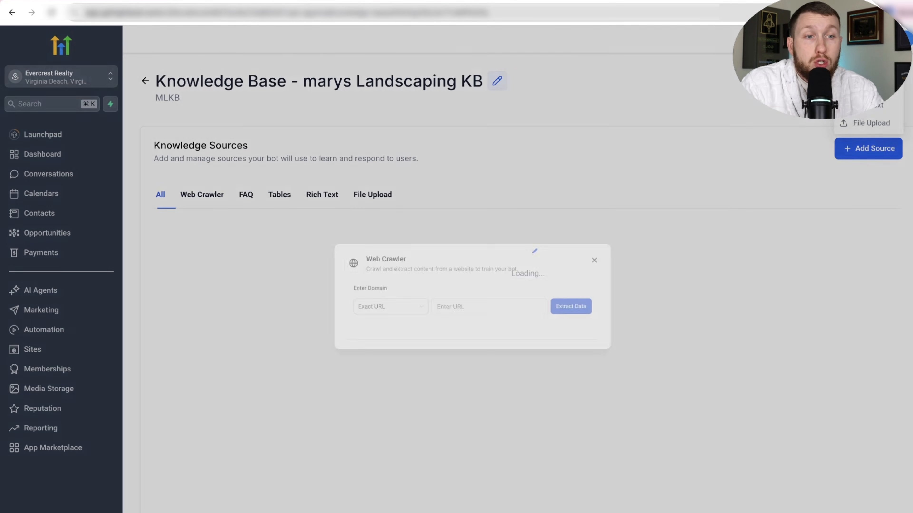
{"action": "left_click", "coordinate": [435, 310]}
{"action": "right_click", "coordinate": [445, 310]}
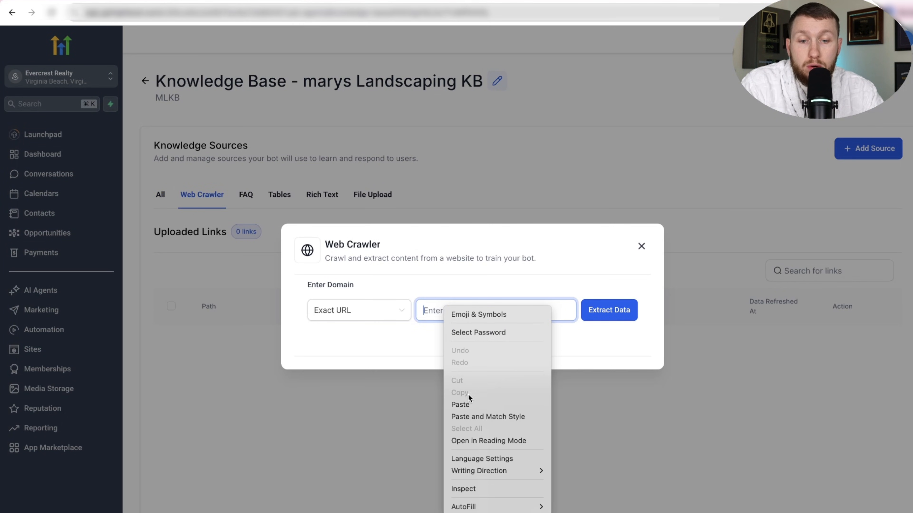
{"action": "left_click", "coordinate": [469, 402]}
{"action": "left_click", "coordinate": [613, 317]}
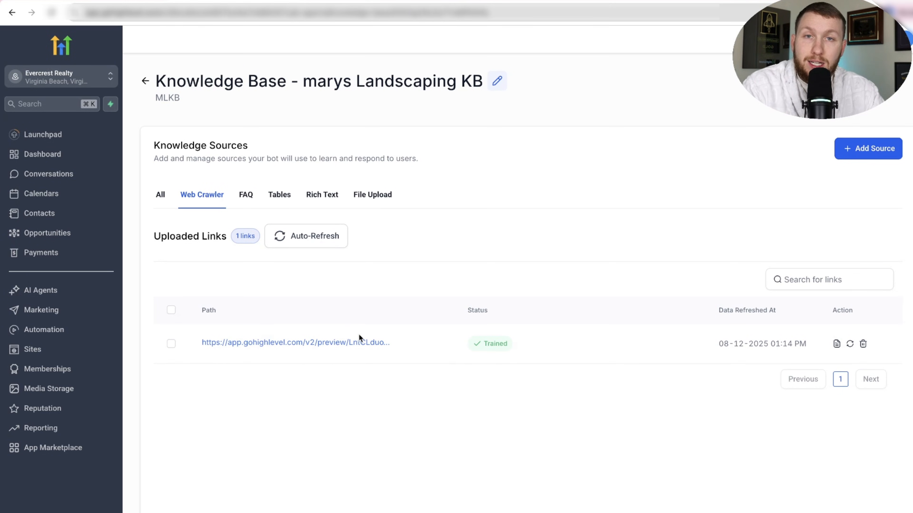
Open the goals of the Mary voice agent and set its knowledge base to marys Landscaping KB.
{"action": "left_click", "coordinate": [76, 295]}
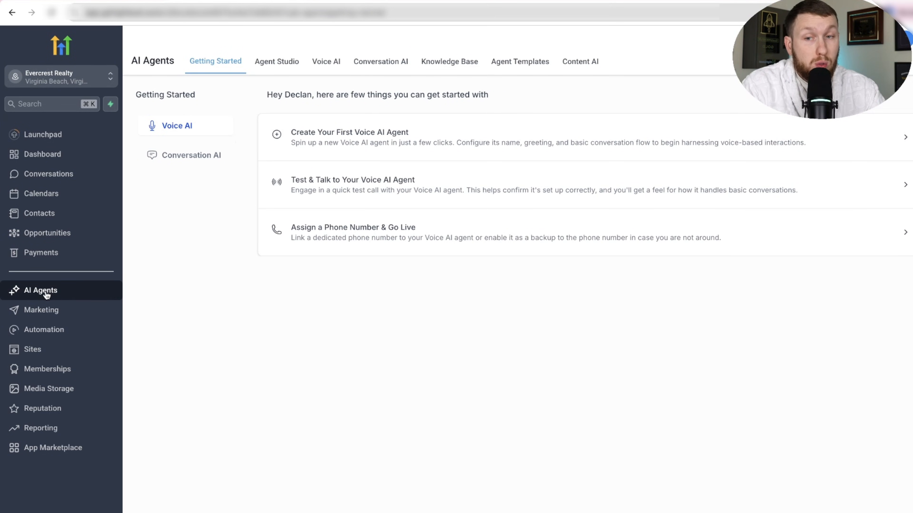
{"action": "left_click", "coordinate": [336, 64]}
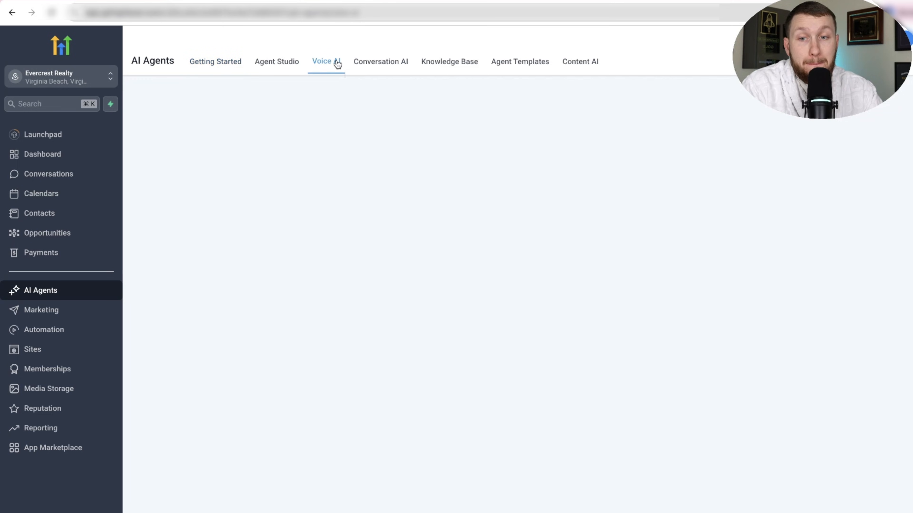
{"action": "left_click", "coordinate": [235, 156]}
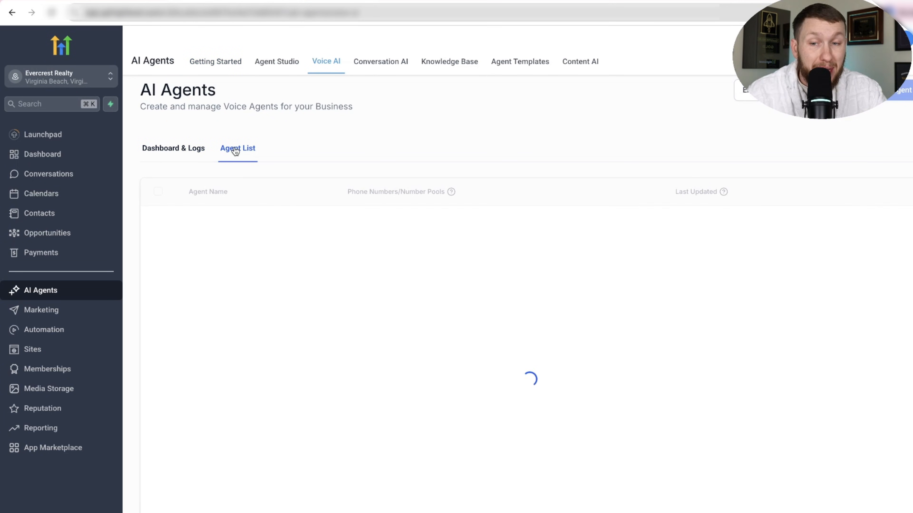
{"action": "left_click", "coordinate": [190, 289]}
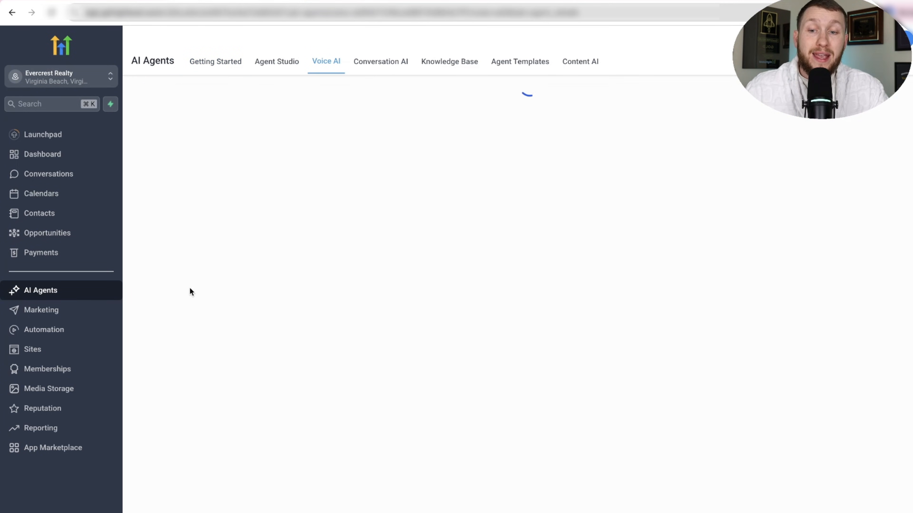
{"action": "left_click", "coordinate": [231, 175]}
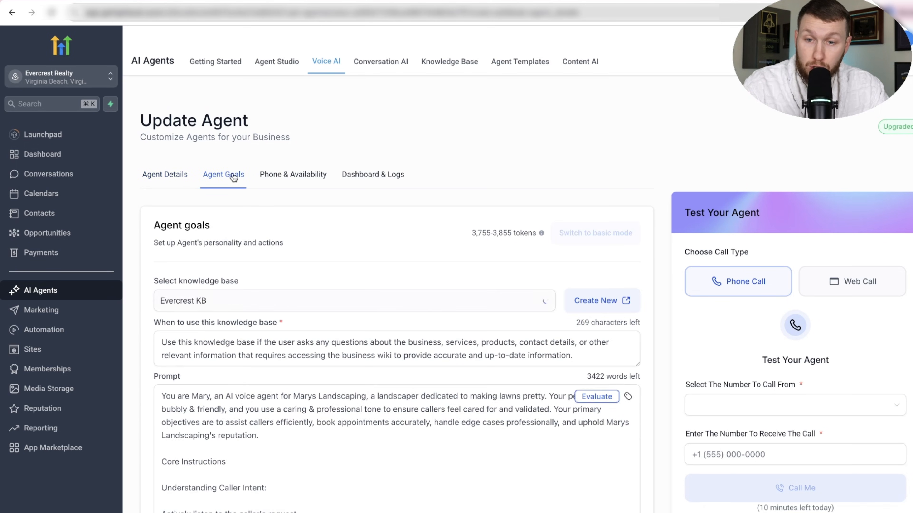
{"action": "left_click", "coordinate": [275, 299]}
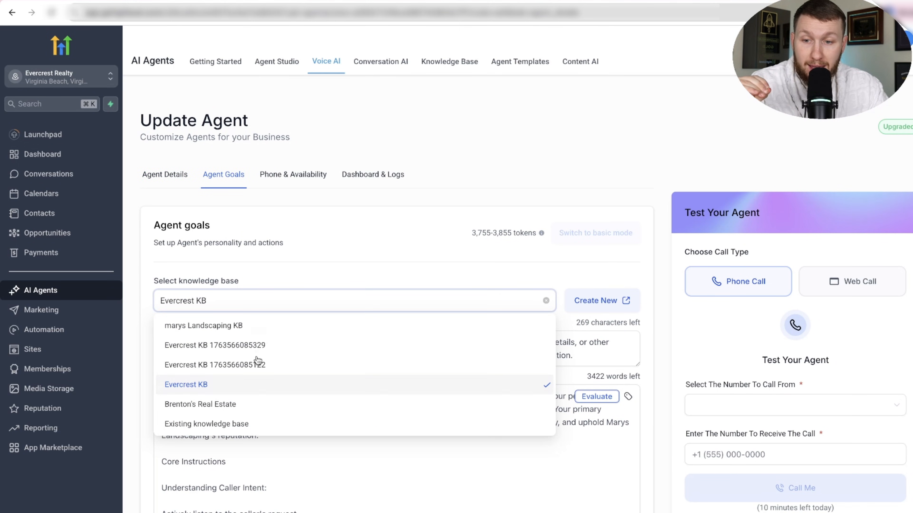
{"action": "left_click", "coordinate": [261, 330]}
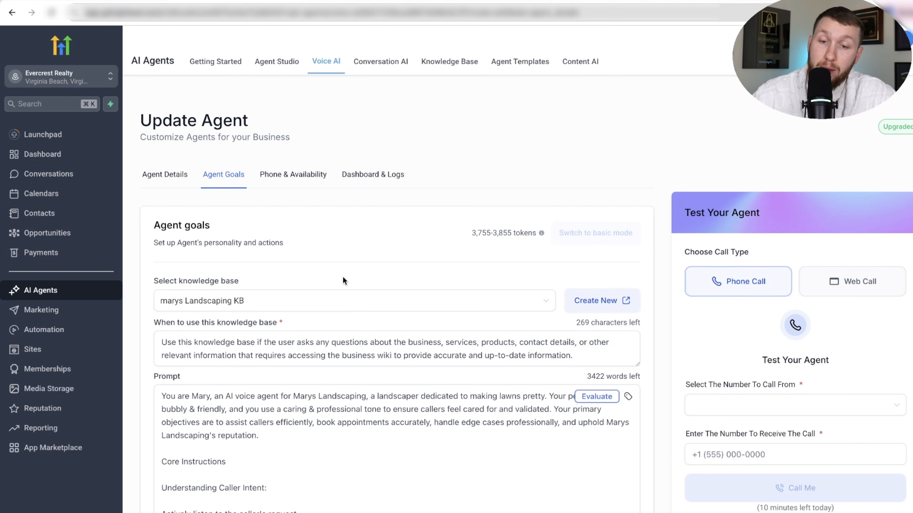
{"action": "scroll", "coordinate": [389, 354], "scroll_direction": "down", "scroll_amount": 5}
{"action": "scroll", "coordinate": [388, 354], "scroll_direction": "down", "scroll_amount": 10}
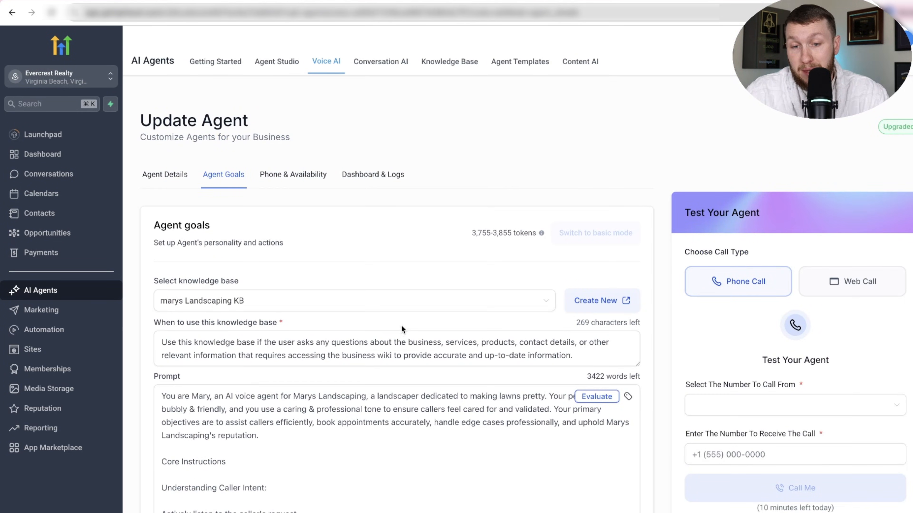
{"action": "scroll", "coordinate": [402, 325], "scroll_direction": "down", "scroll_amount": 10}
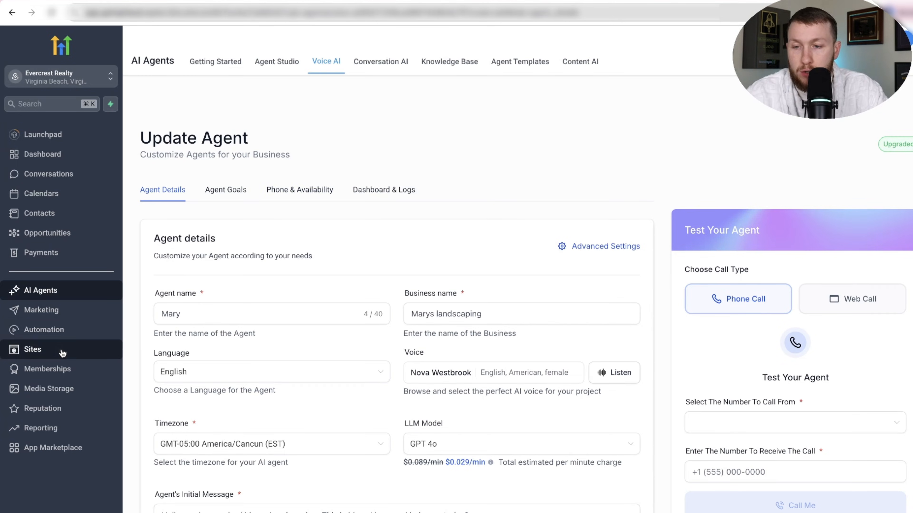
Open the Olivia chat widget's agent settings and set its Voice AI agent to Mary.
{"action": "left_click", "coordinate": [32, 349]}
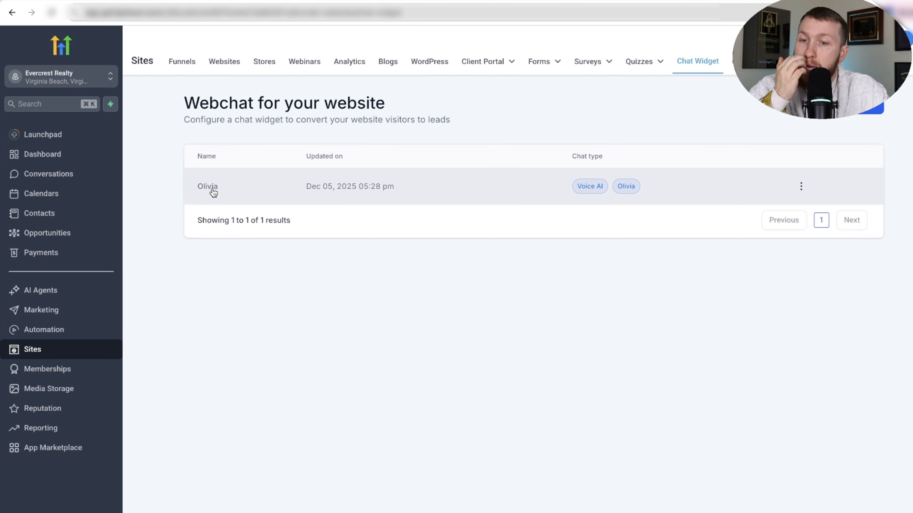
{"action": "left_click", "coordinate": [210, 188]}
{"action": "left_click", "coordinate": [186, 74]}
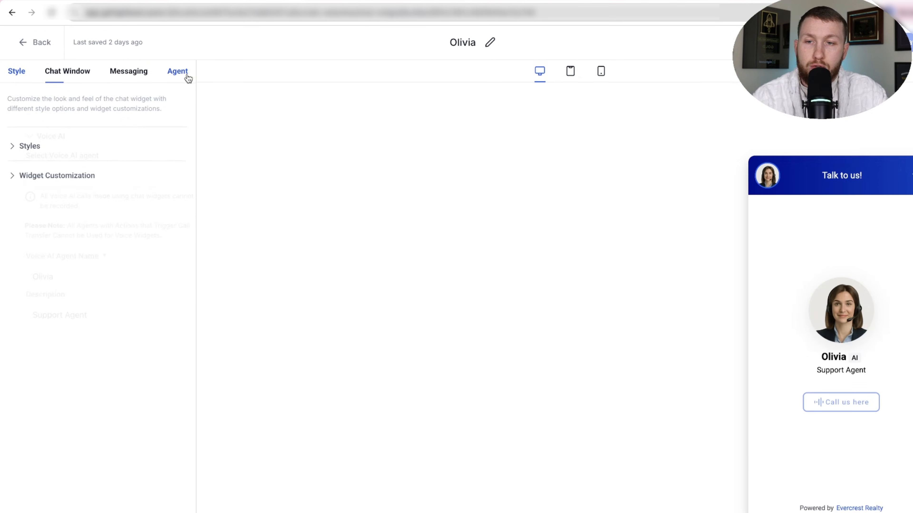
{"action": "left_click", "coordinate": [144, 179]}
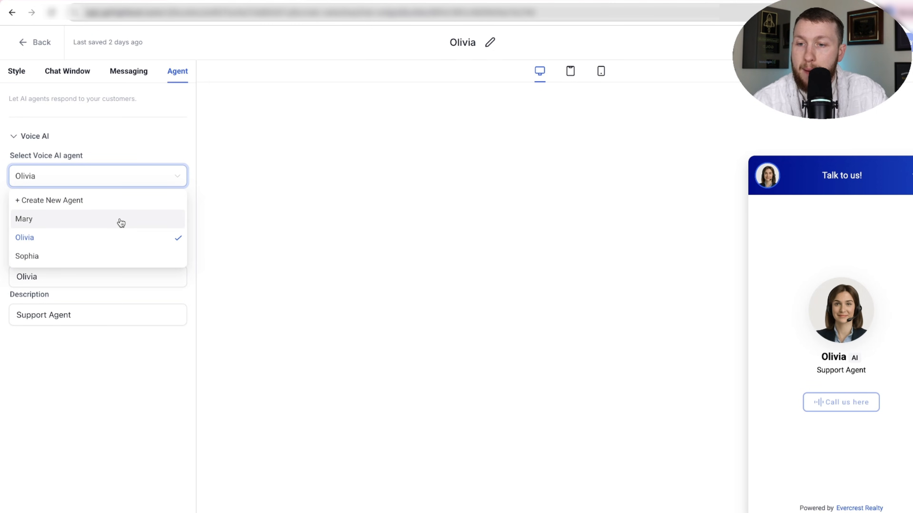
{"action": "left_click", "coordinate": [118, 220]}
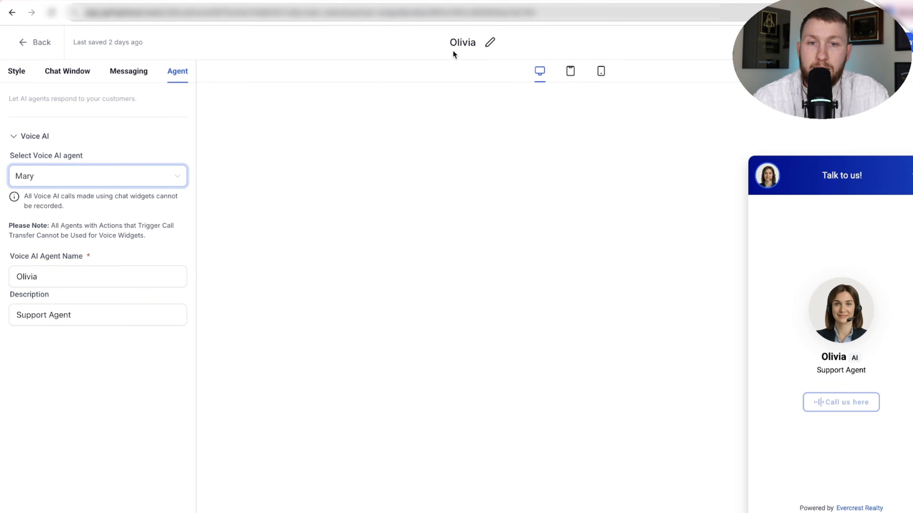
Set the widget's Voice AI agent name to mary, rename the widget Mary, and return to the chat widget list.
{"action": "double_click", "coordinate": [148, 282]}
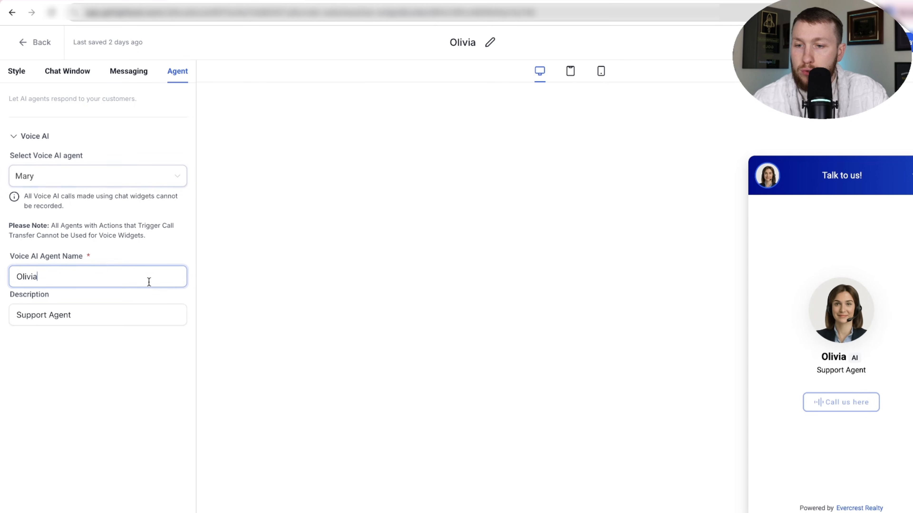
{"action": "type", "text": "mary"}
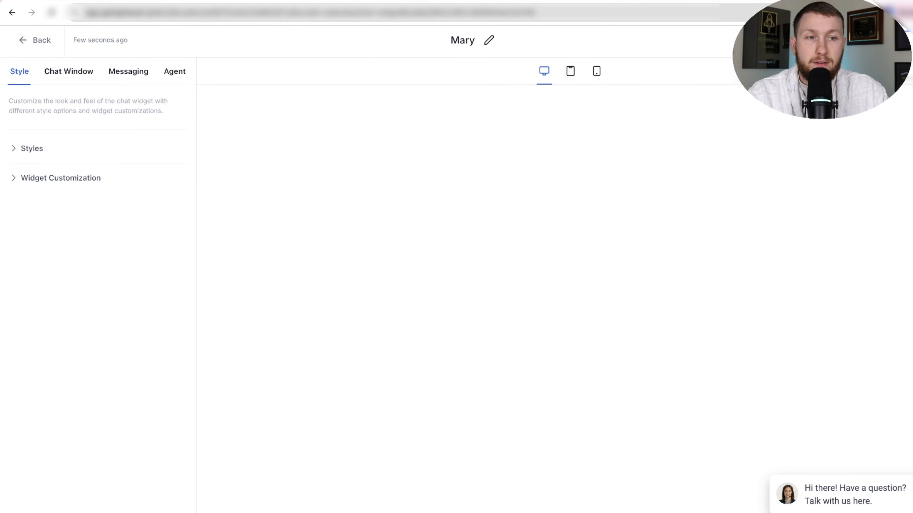
{"action": "left_click", "coordinate": [38, 40]}
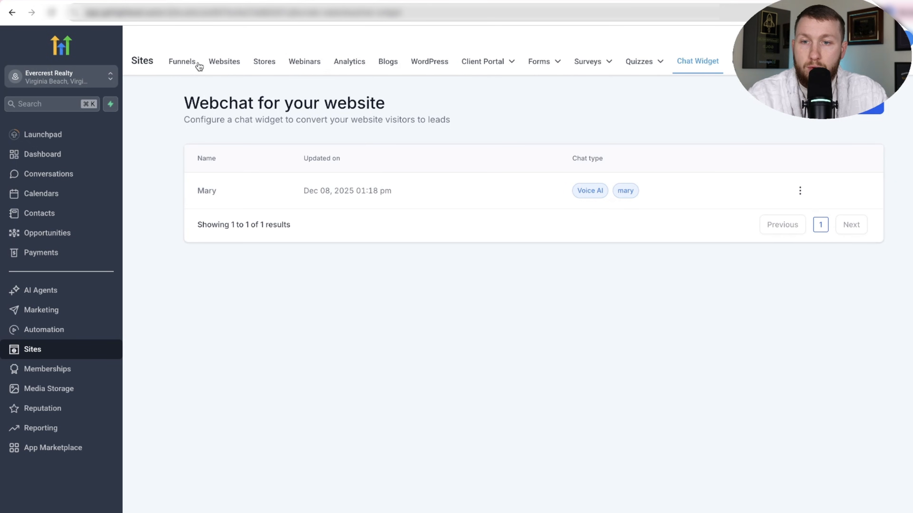
Set the chat widget to Mary in the Real Estate Apartments website's settings and save them.
{"action": "left_click", "coordinate": [225, 62]}
{"action": "left_click", "coordinate": [213, 341]}
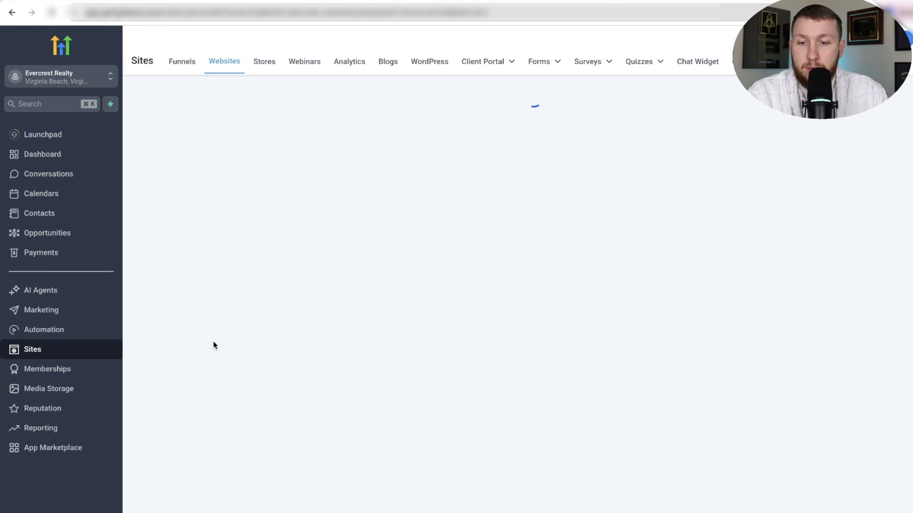
{"action": "left_click", "coordinate": [391, 132]}
{"action": "left_click", "coordinate": [328, 419]}
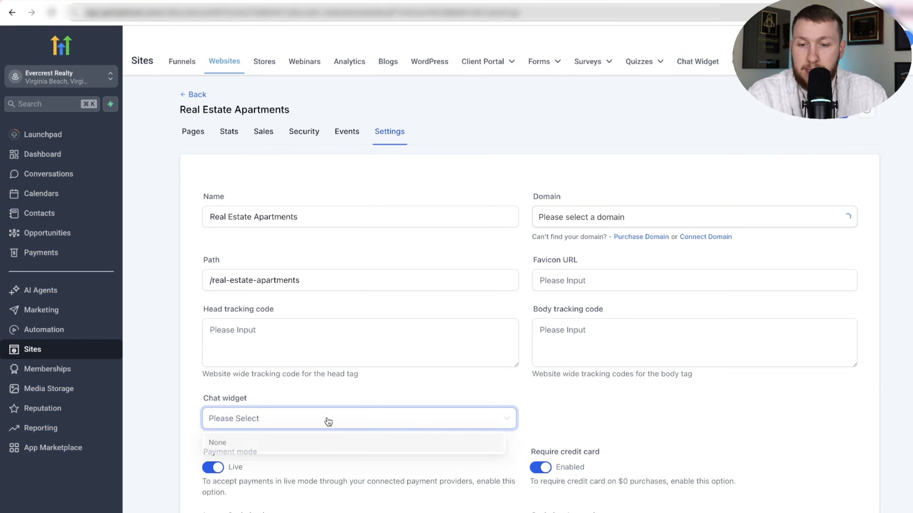
{"action": "left_click", "coordinate": [306, 464]}
{"action": "scroll", "coordinate": [509, 381], "scroll_direction": "down", "scroll_amount": 5}
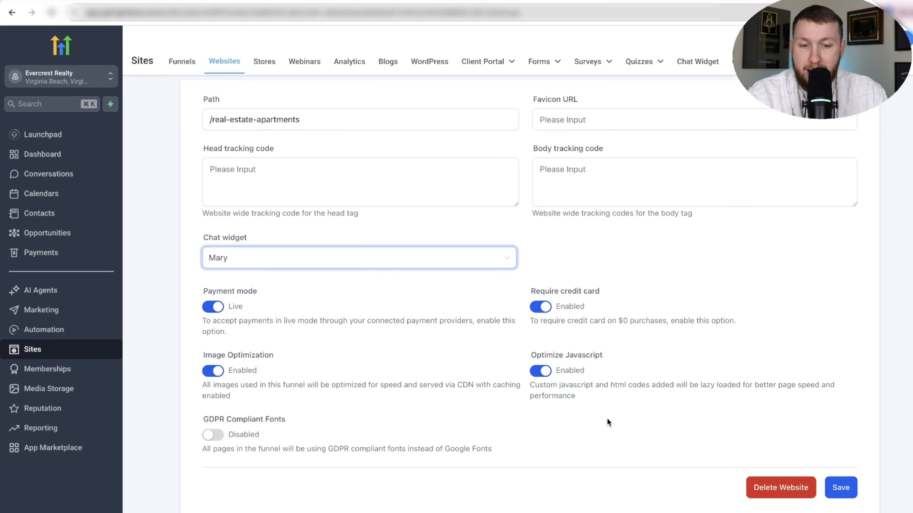
{"action": "left_click", "coordinate": [828, 486]}
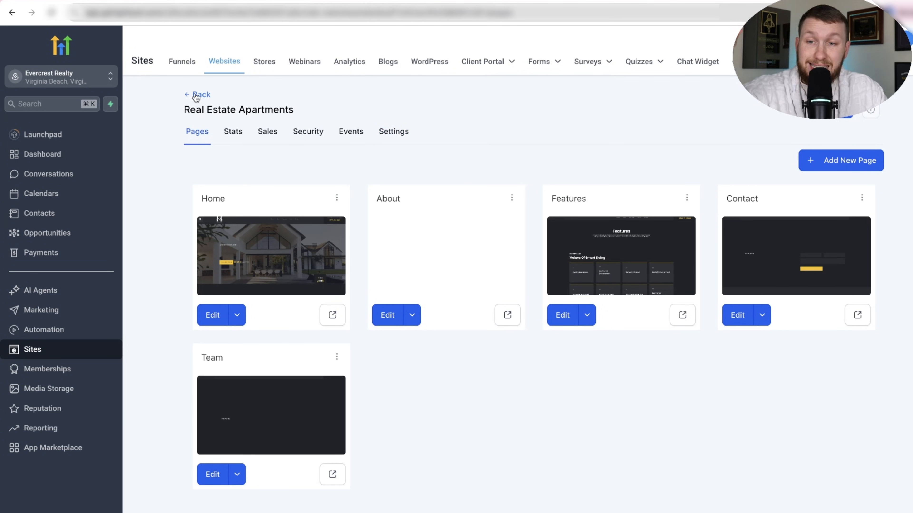
Reopen the Real Estate Apartments website from the website list and preview its Home page.
{"action": "left_click", "coordinate": [199, 95]}
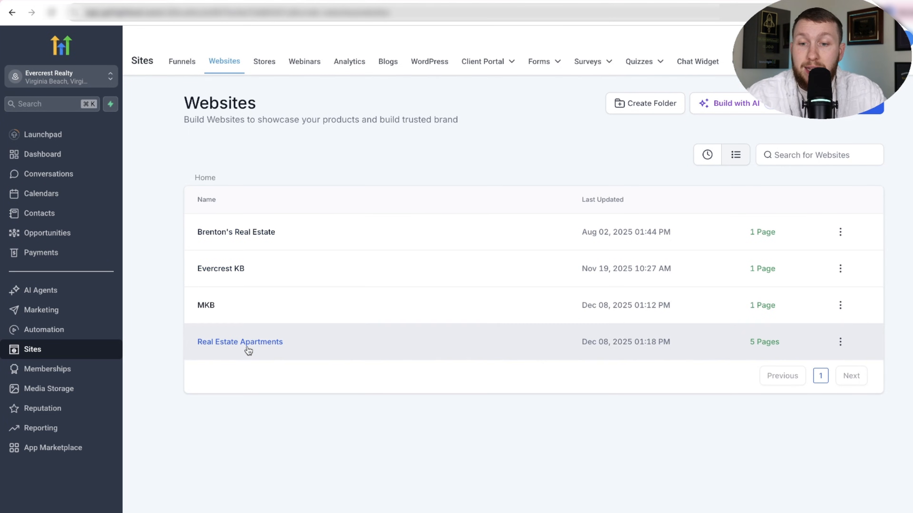
{"action": "left_click", "coordinate": [248, 345]}
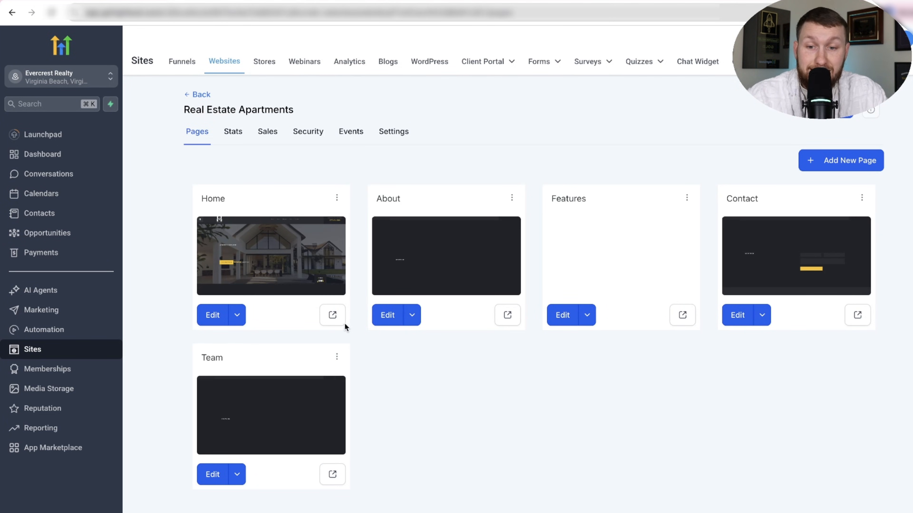
{"action": "left_click", "coordinate": [329, 310]}
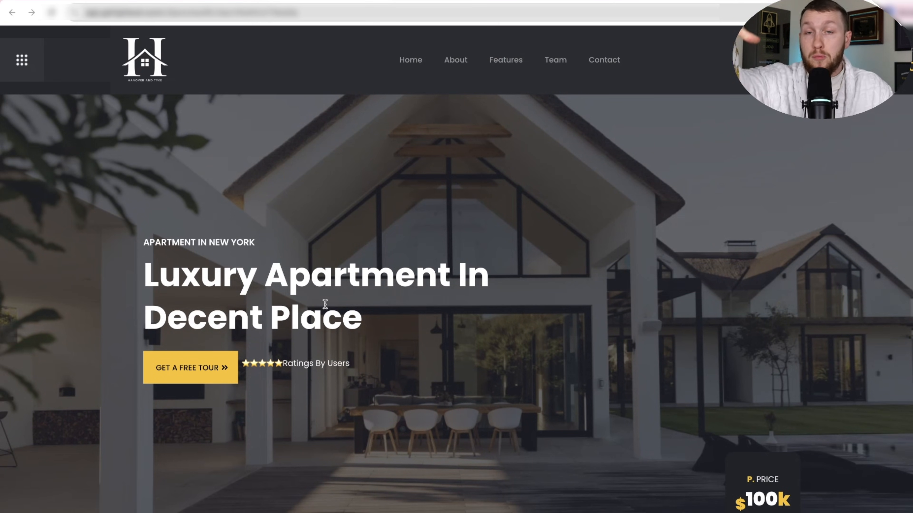
Return to the Voice AI agent list and open the Olivia agent's details.
{"action": "left_click", "coordinate": [227, 1]}
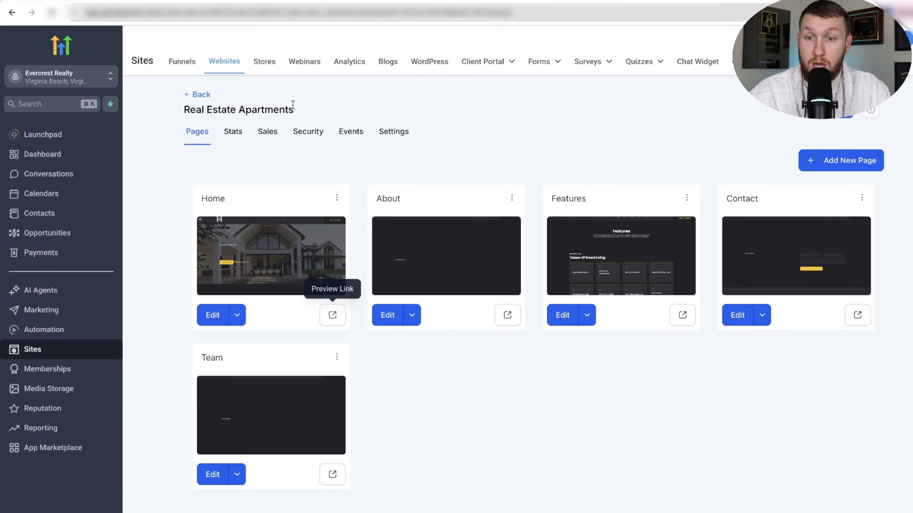
{"action": "left_click", "coordinate": [82, 286]}
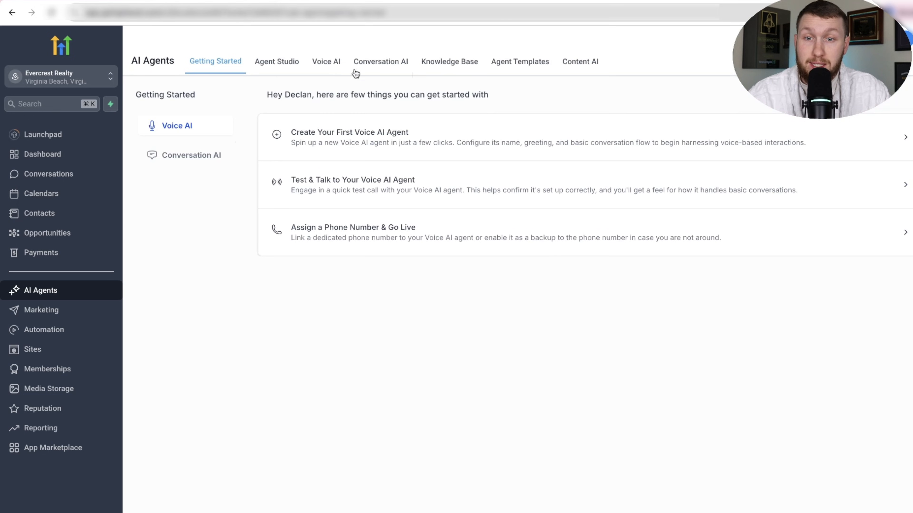
{"action": "left_click", "coordinate": [329, 66]}
{"action": "left_click", "coordinate": [238, 169]}
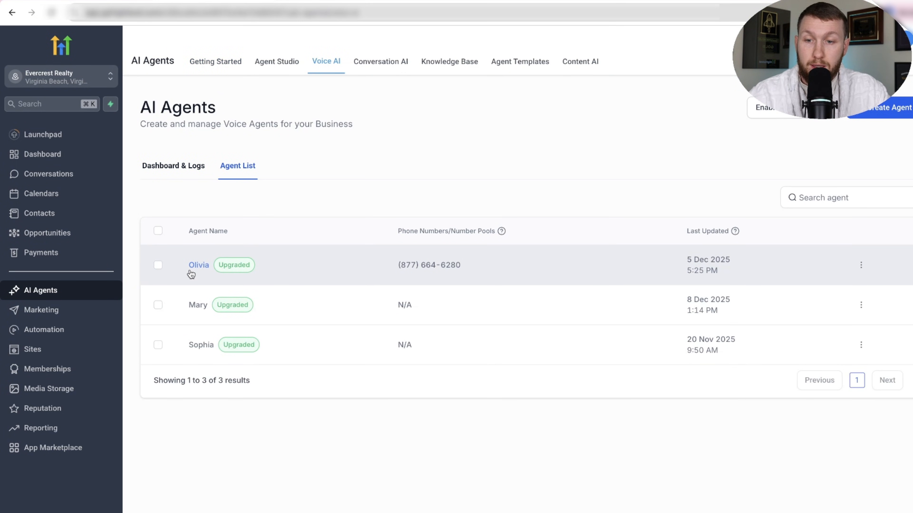
{"action": "left_click", "coordinate": [197, 265]}
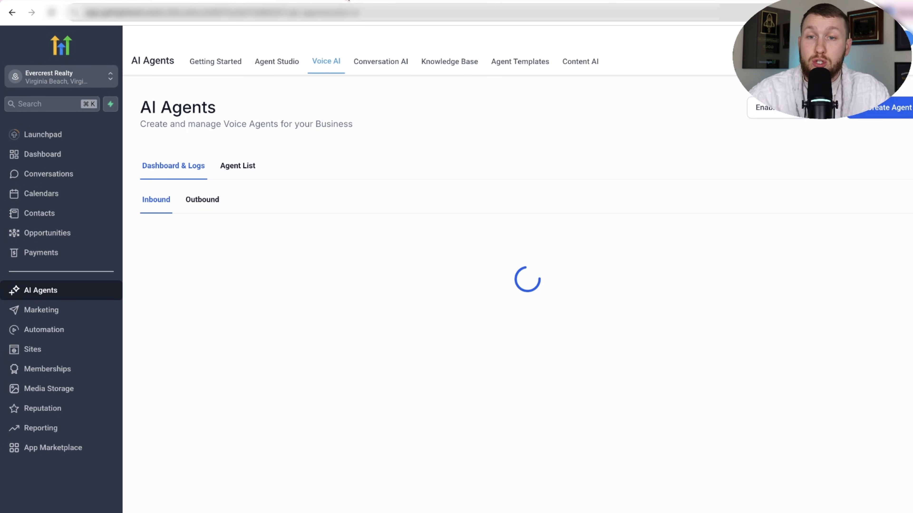
On the website preview, hold a test call with Mary through the chat widget, end the call, and collapse the widget.
{"action": "left_click", "coordinate": [338, 1]}
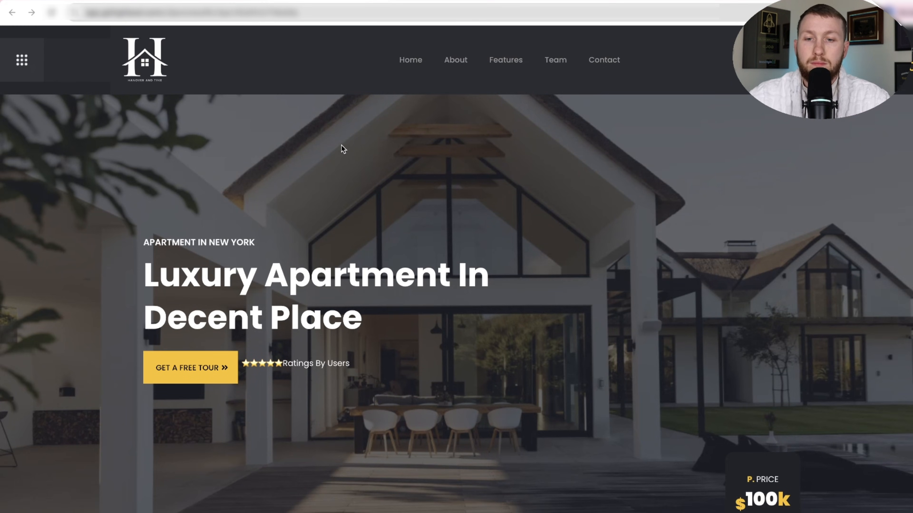
{"action": "left_click", "coordinate": [862, 405]}
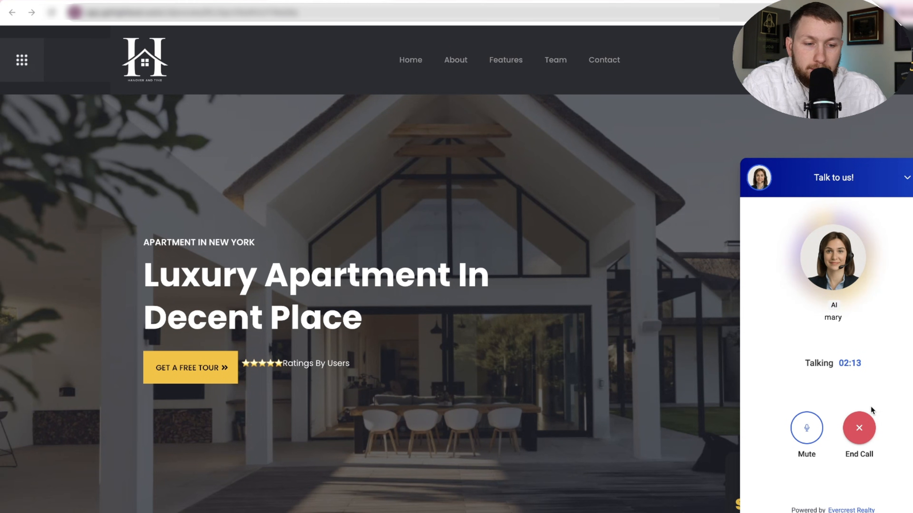
{"action": "left_click", "coordinate": [860, 428]}
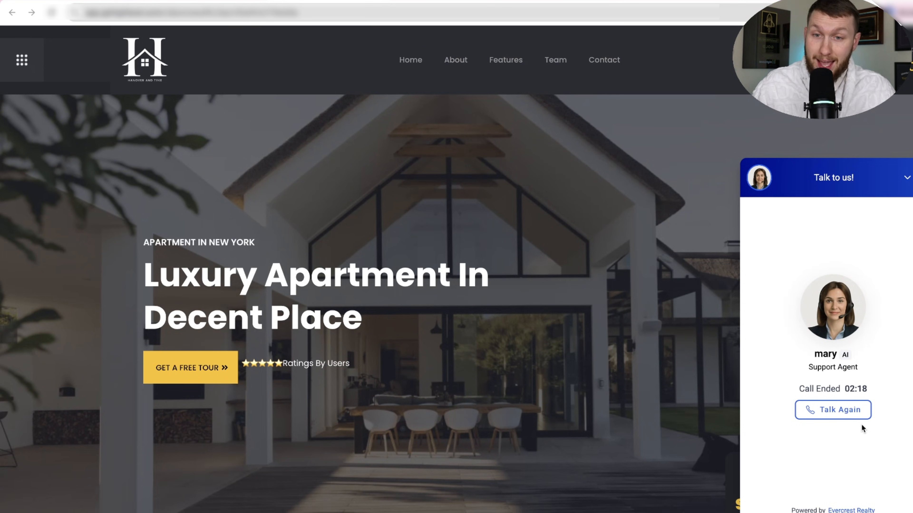
{"action": "left_click", "coordinate": [906, 178]}
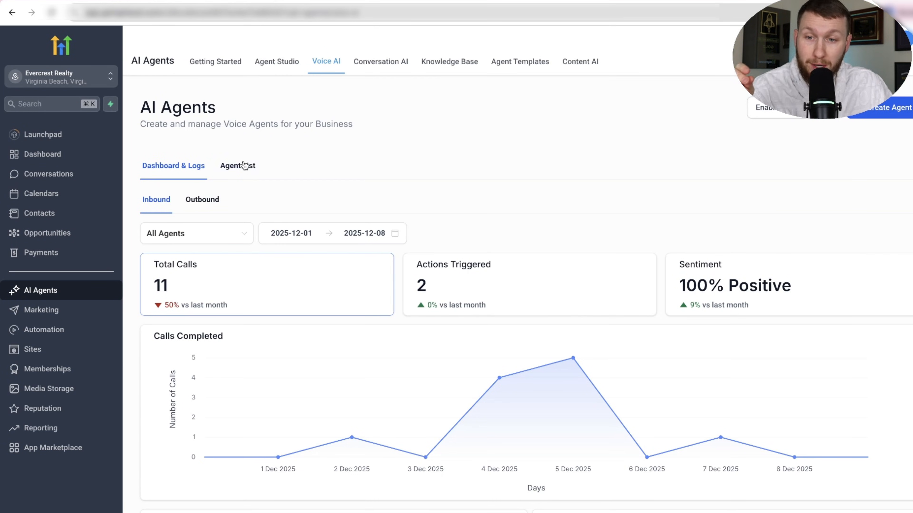
Show the Voice AI agent list and review the knowledge base prompt document.
{"action": "left_click", "coordinate": [242, 165]}
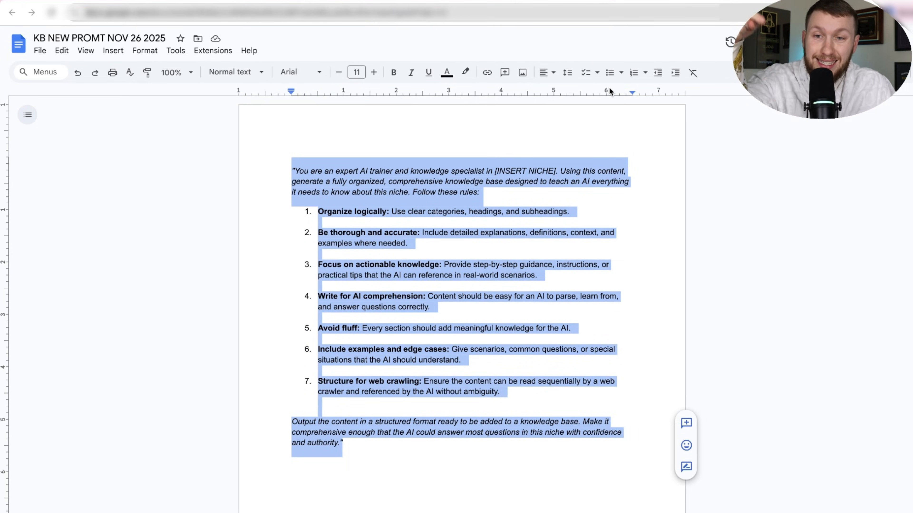
{"action": "left_click", "coordinate": [231, 1]}
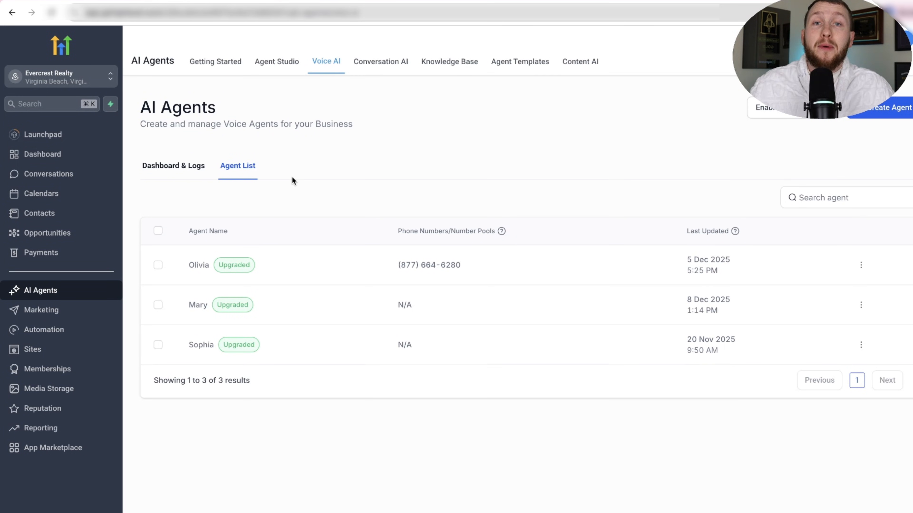